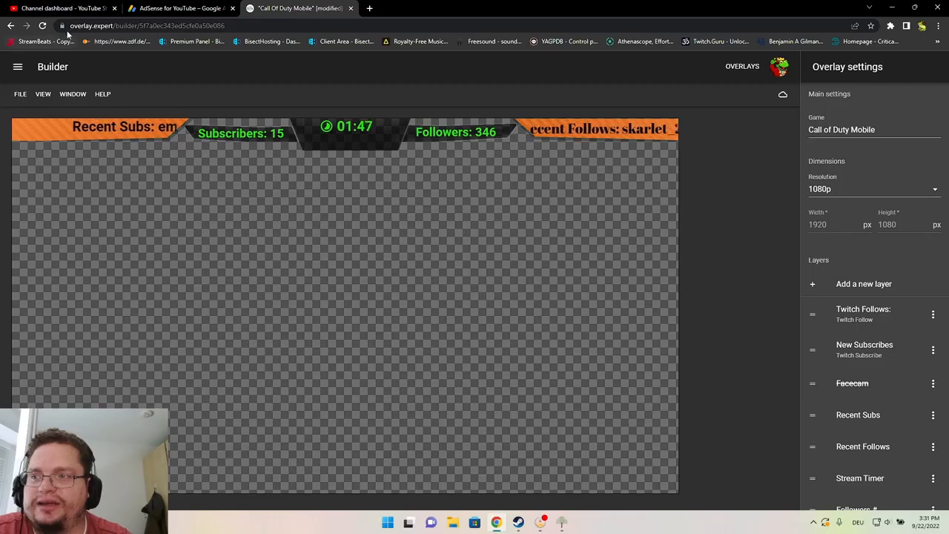
Review the My account details, close the dialog, and save the Call of Duty Mobile overlay
left_click_drag(70, 25, 135, 25)
left_click(384, 224)
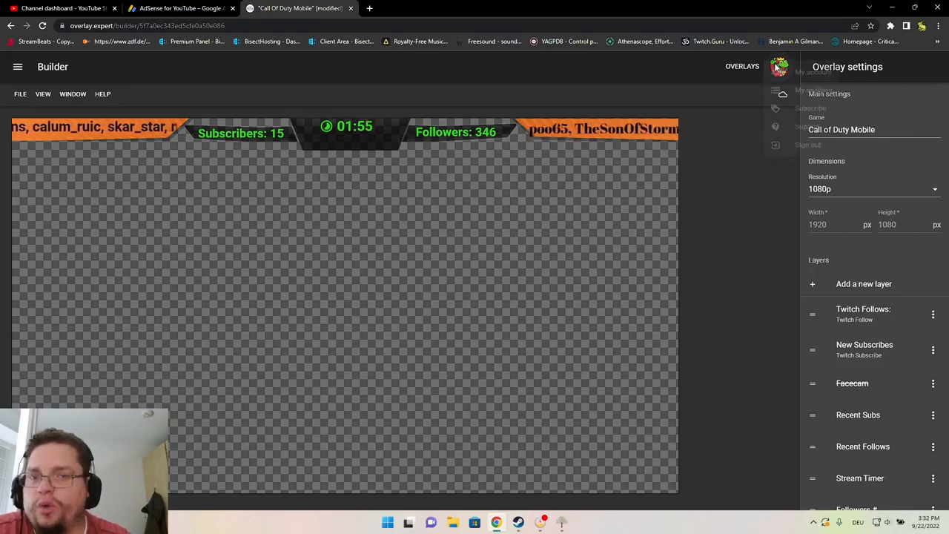
left_click(778, 68)
left_click(815, 73)
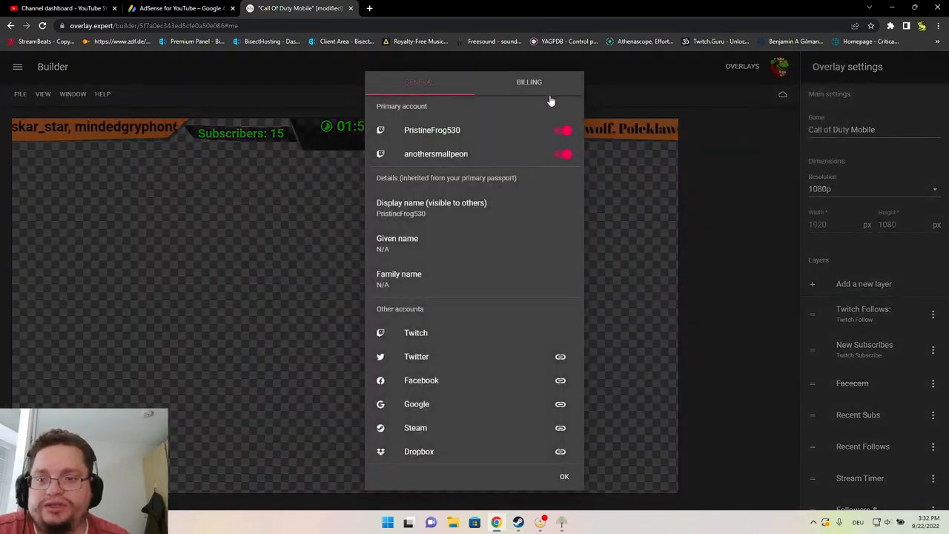
left_click(564, 477)
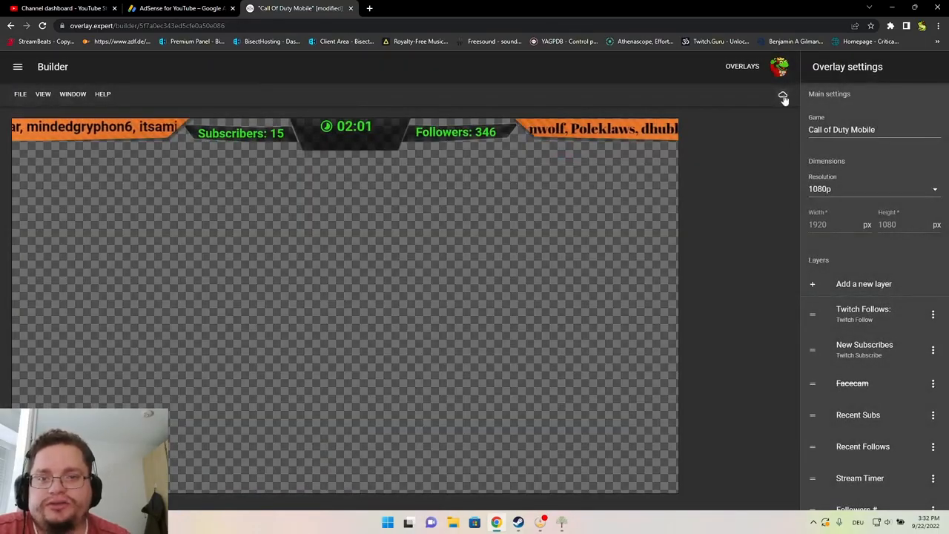
left_click(784, 95)
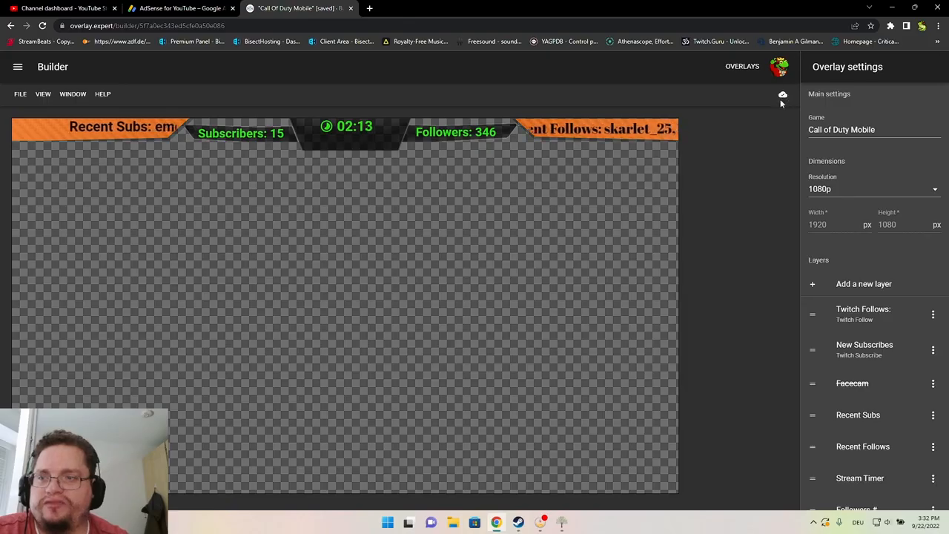
left_click(19, 95)
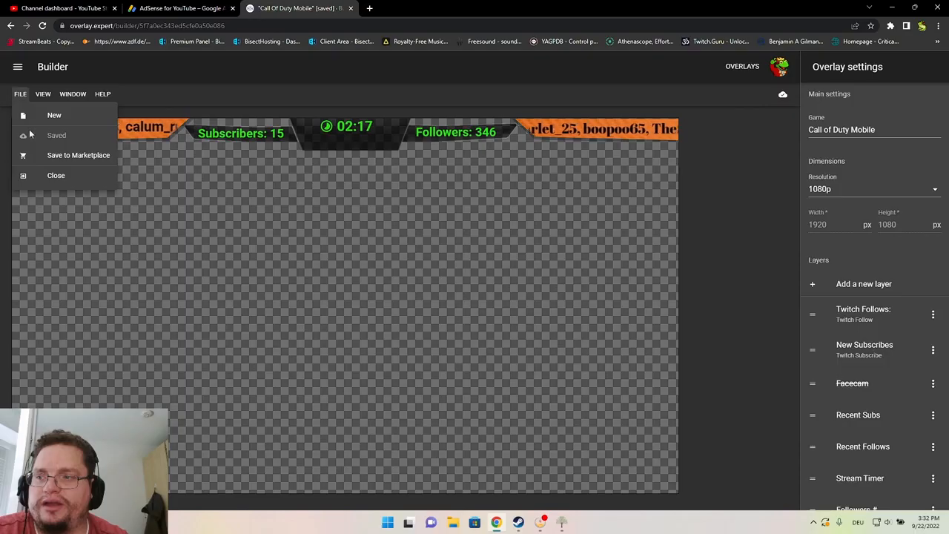
left_click(623, 301)
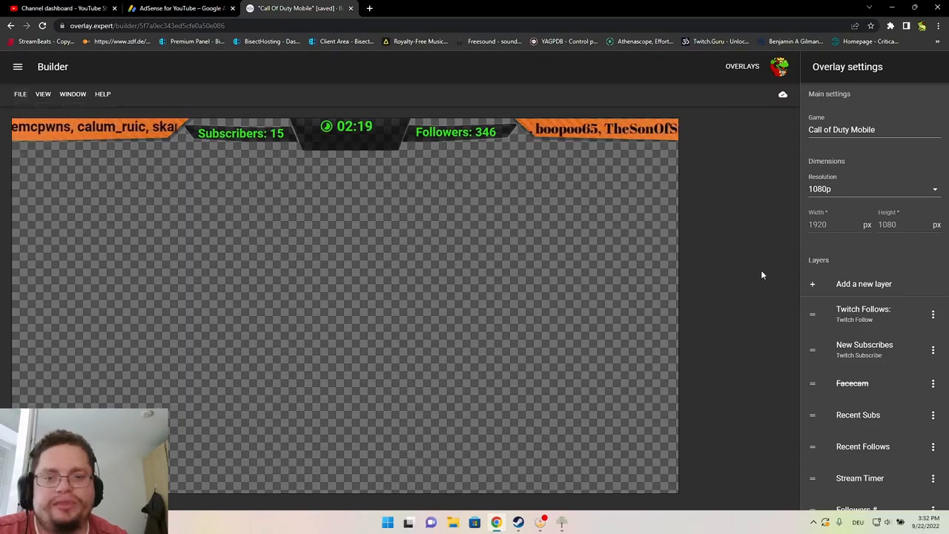
Add a new layer with the NEW-FOLLOWER banner image as its background
left_click(814, 285)
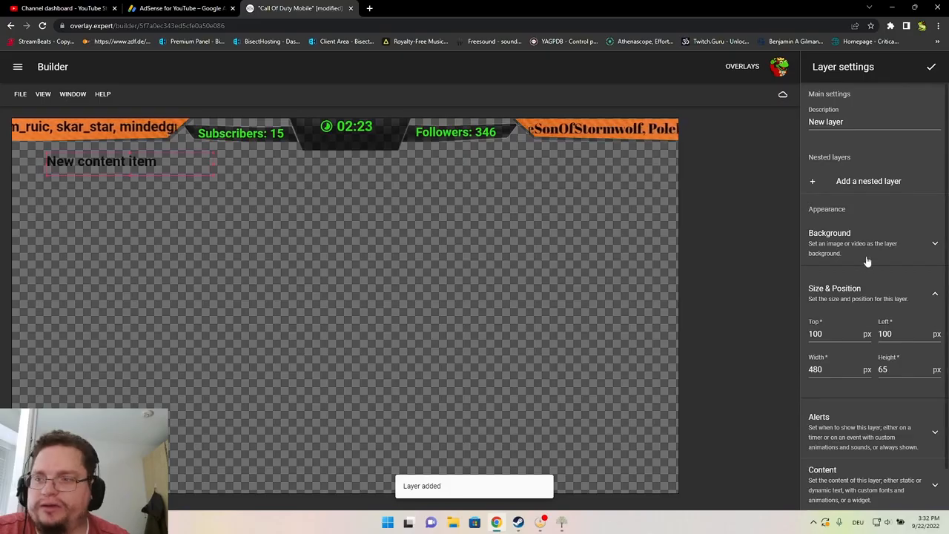
left_click(860, 246)
left_click(830, 295)
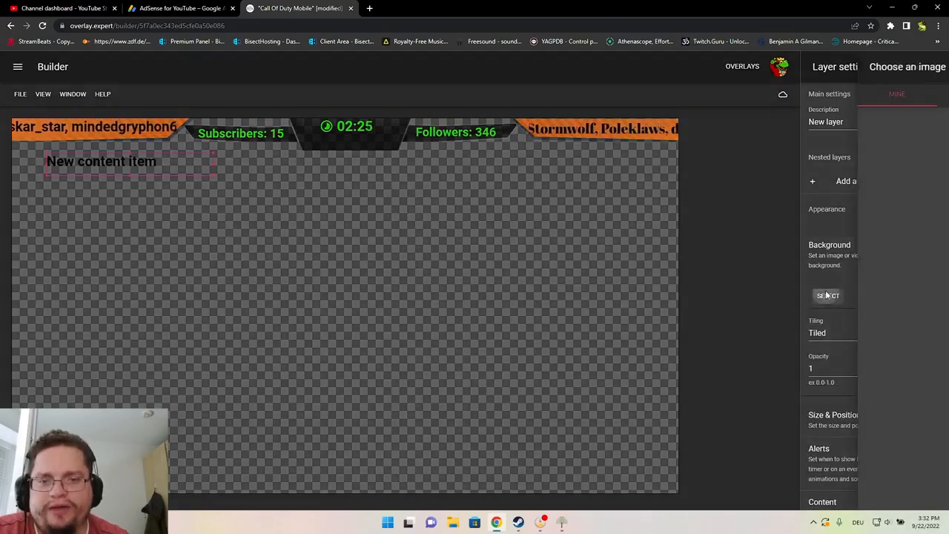
scroll(932, 312, "down", 2)
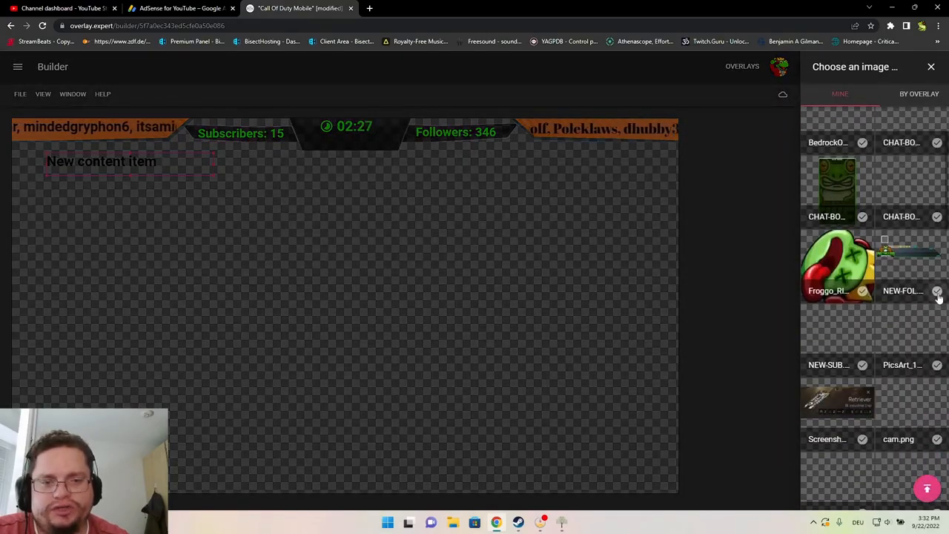
left_click(937, 293)
Resize the banner to 763×240 px and place it near the centre at top 345, left 618
left_click_drag(217, 176, 314, 239)
left_click_drag(263, 209, 442, 291)
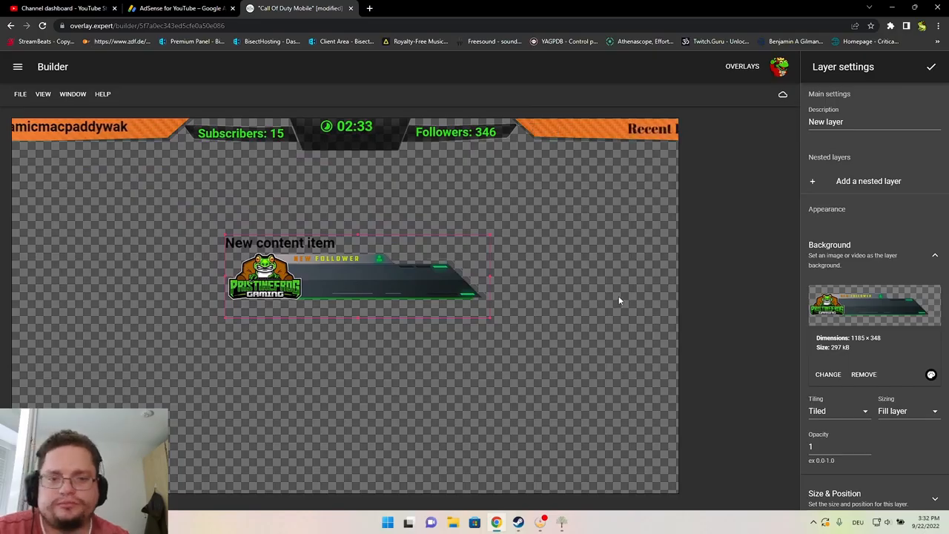
mouse_move(369, 292)
left_mouse_down()
mouse_move(396, 275)
mouse_move(371, 294)
left_mouse_up()
scroll(860, 398, "down", 2)
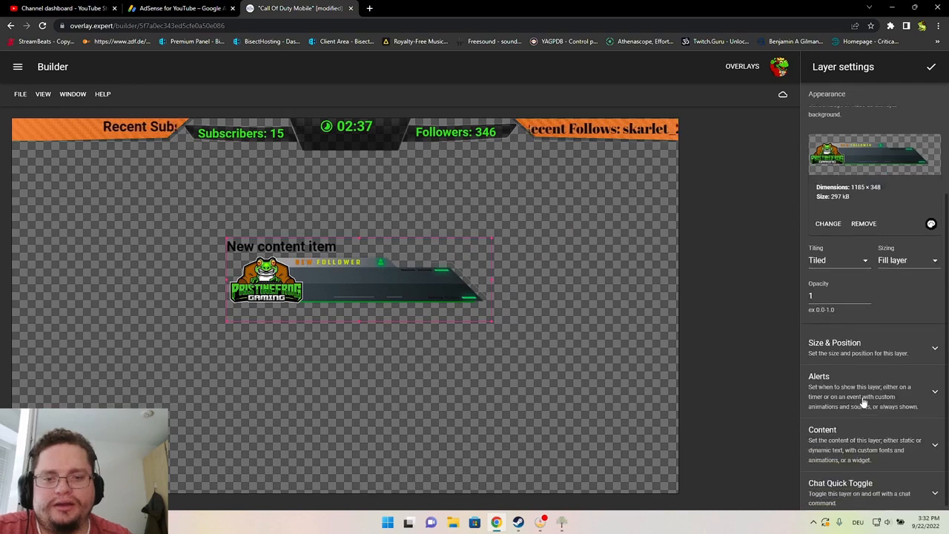
left_click(855, 340)
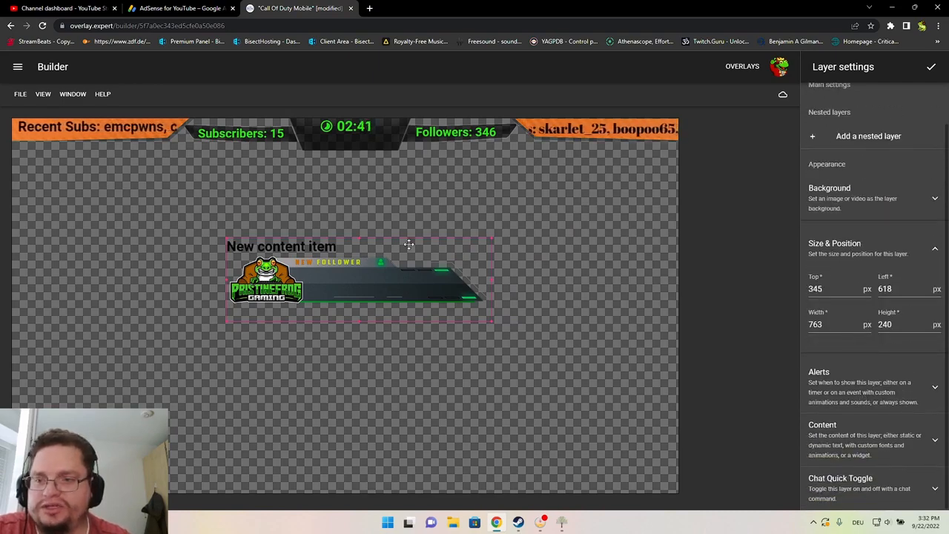
left_click(888, 322)
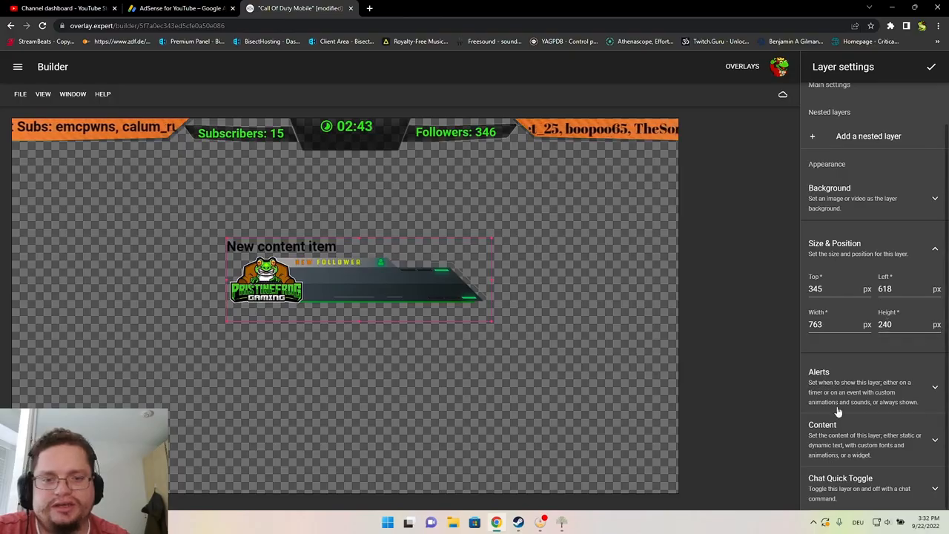
left_click(854, 386)
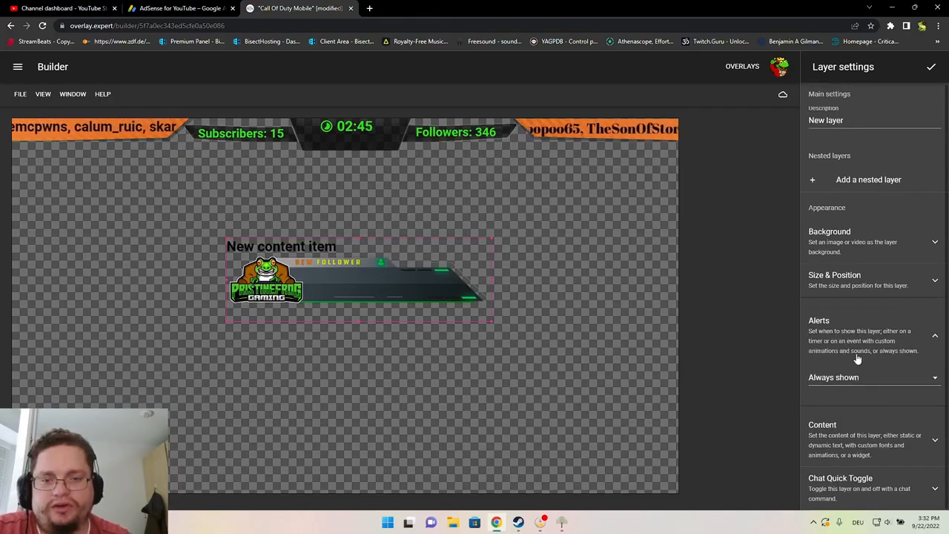
Make the layer event-based, triggered by Twitch Follow
left_click(851, 382)
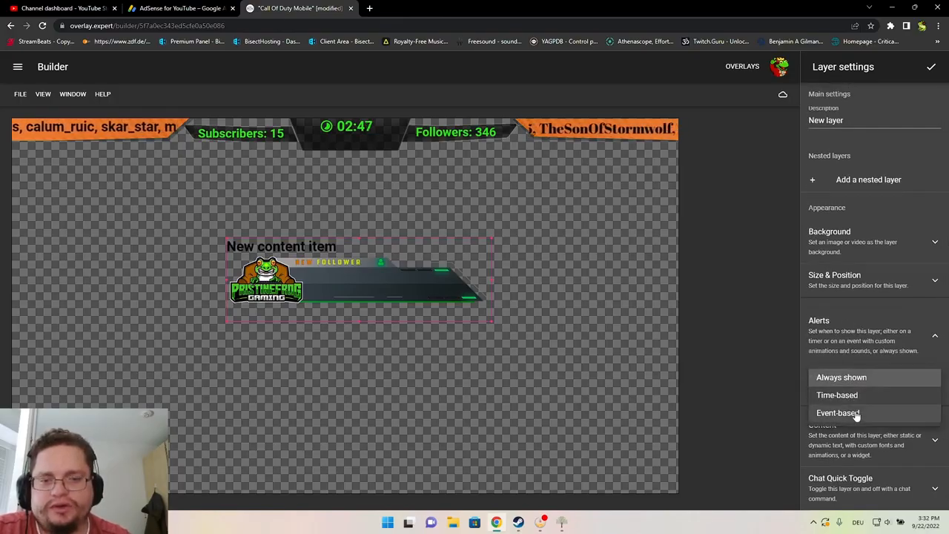
left_click(856, 413)
scroll(861, 371, "down", 3)
left_click(853, 265)
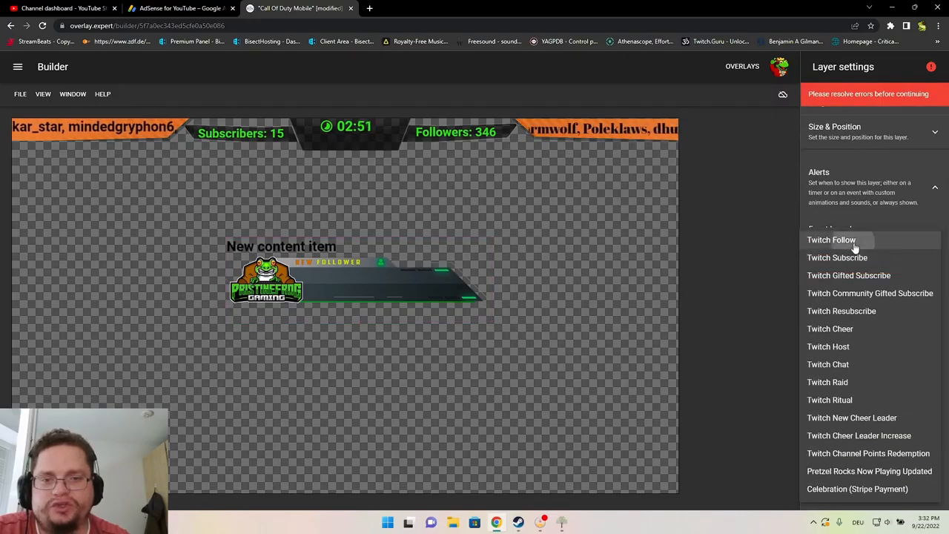
left_click(855, 242)
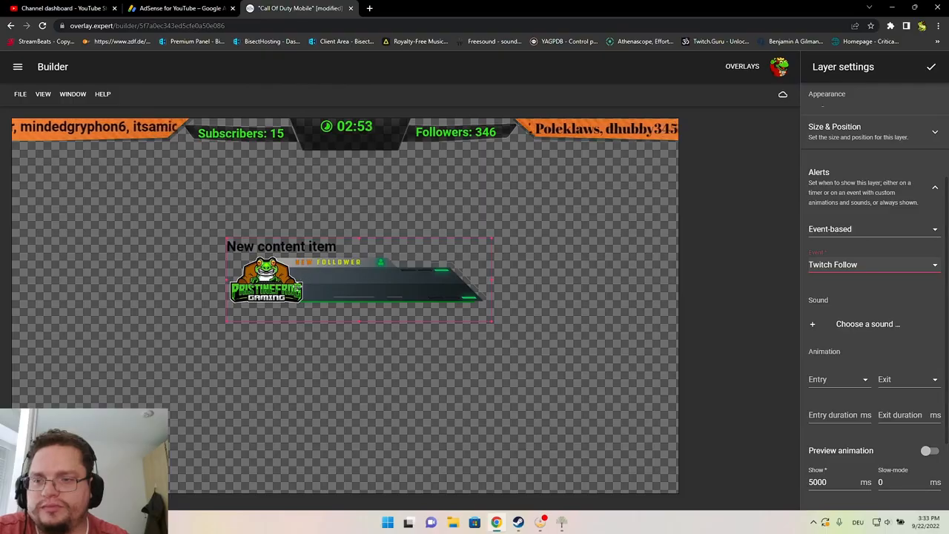
Use victoryff.swf.mp3 at 70% volume as the alert sound and test a simulated follow
left_click(812, 328)
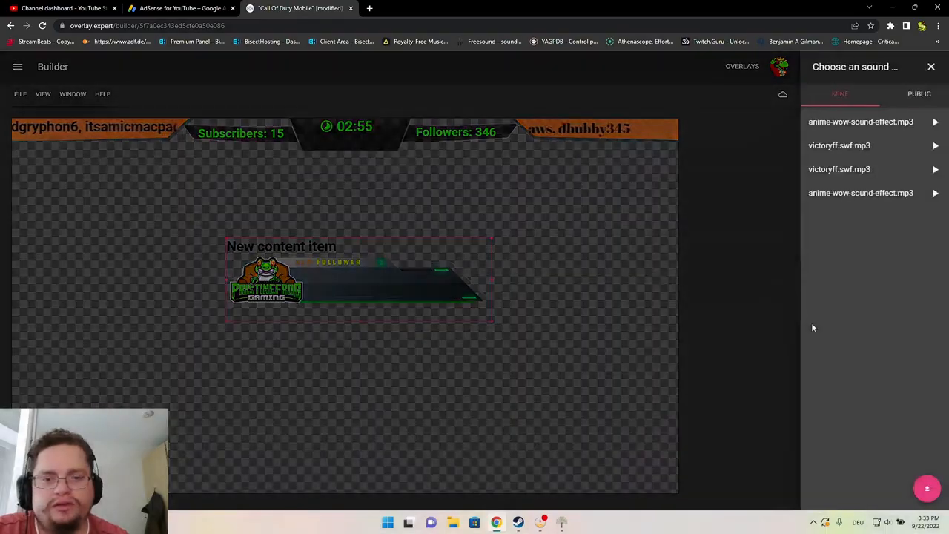
left_click(866, 146)
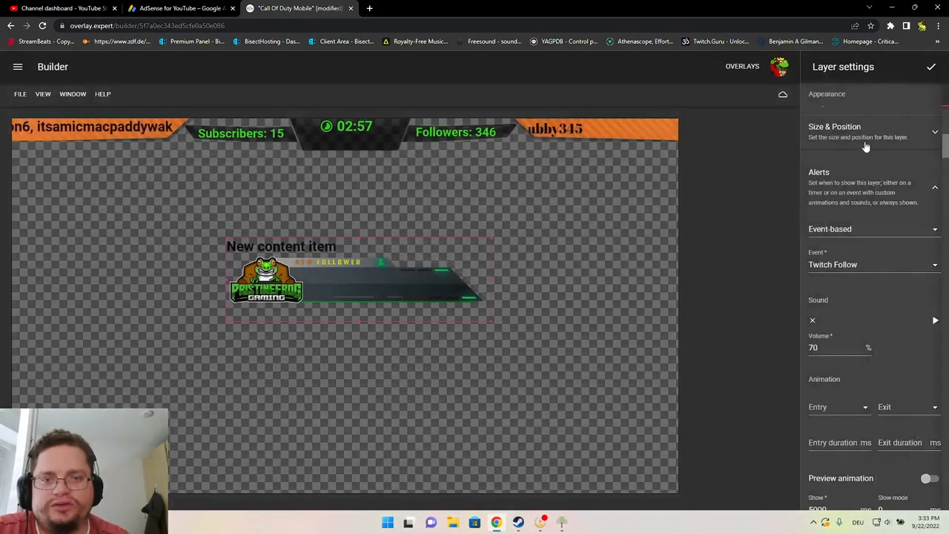
left_click(935, 321)
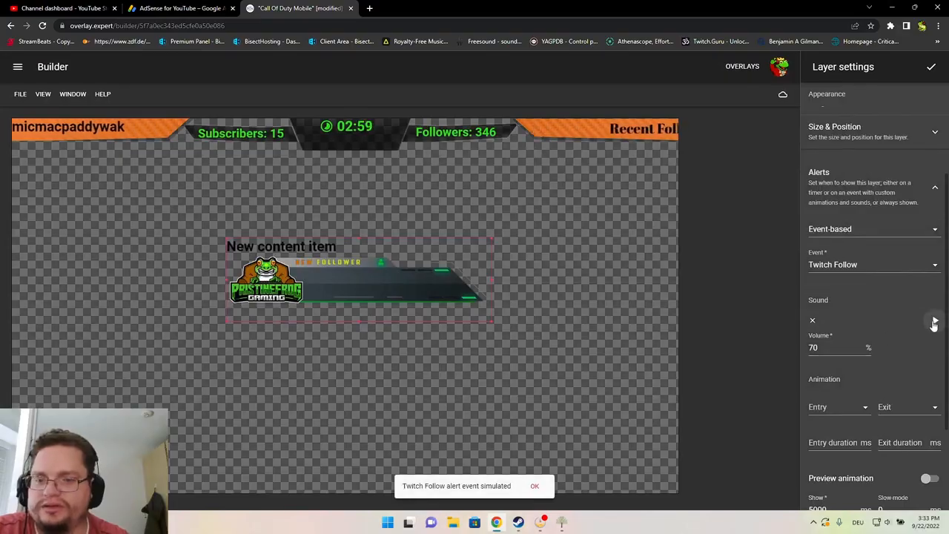
left_click(548, 486)
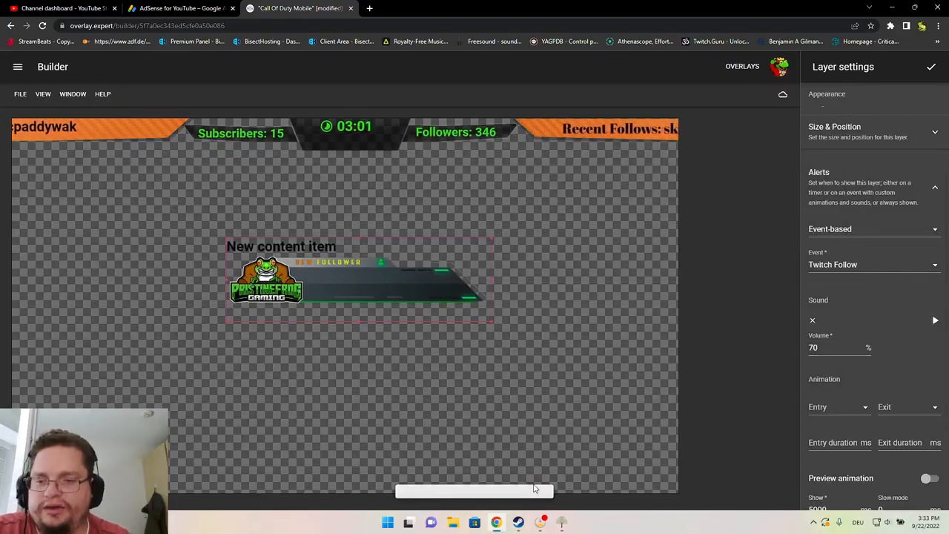
Try Perspective Down Return entry and a perspective exit animation, previewing them on the canvas
scroll(814, 370, "down", 3)
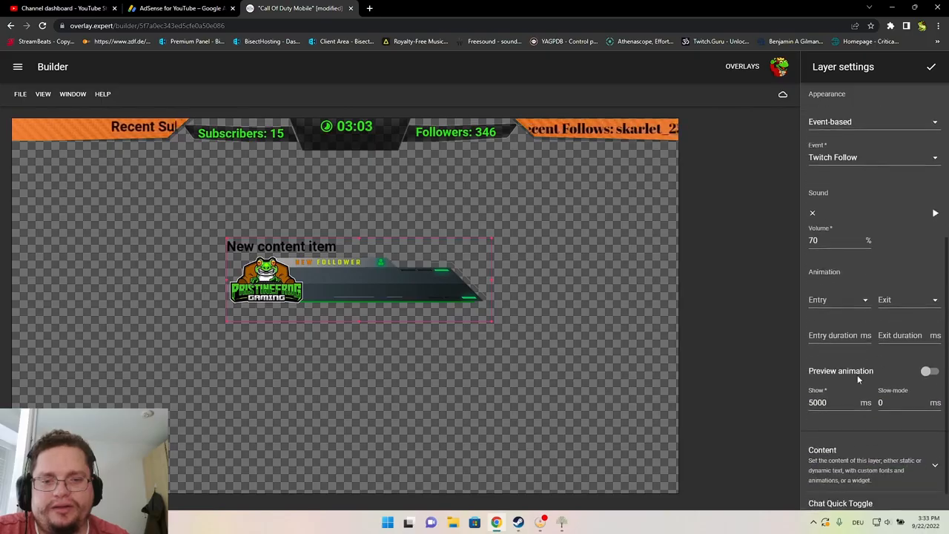
left_click(858, 275)
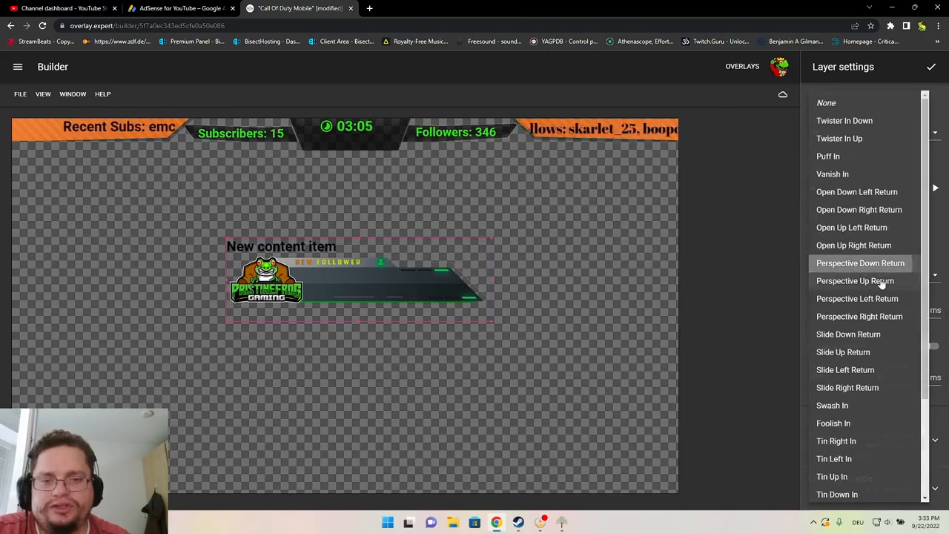
left_click(856, 274)
left_click(879, 275)
left_click(873, 316)
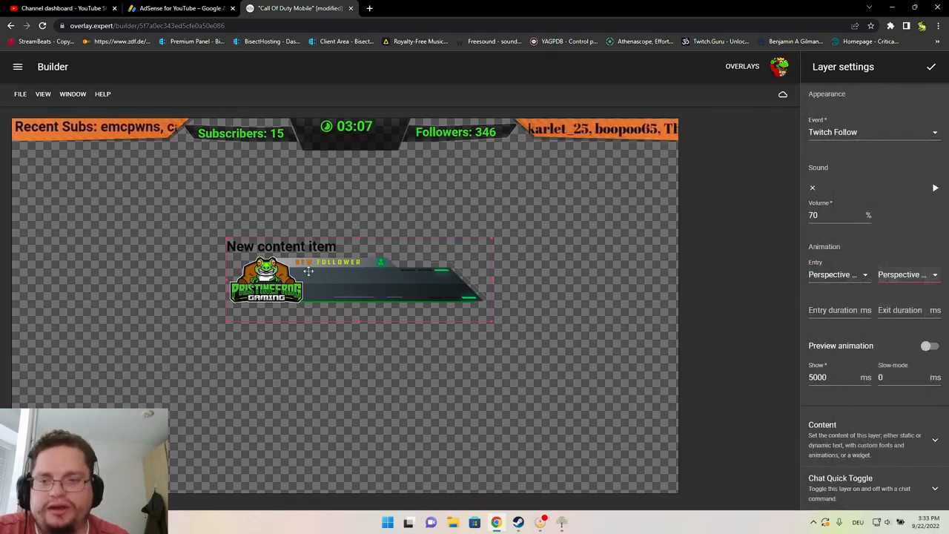
left_click(929, 349)
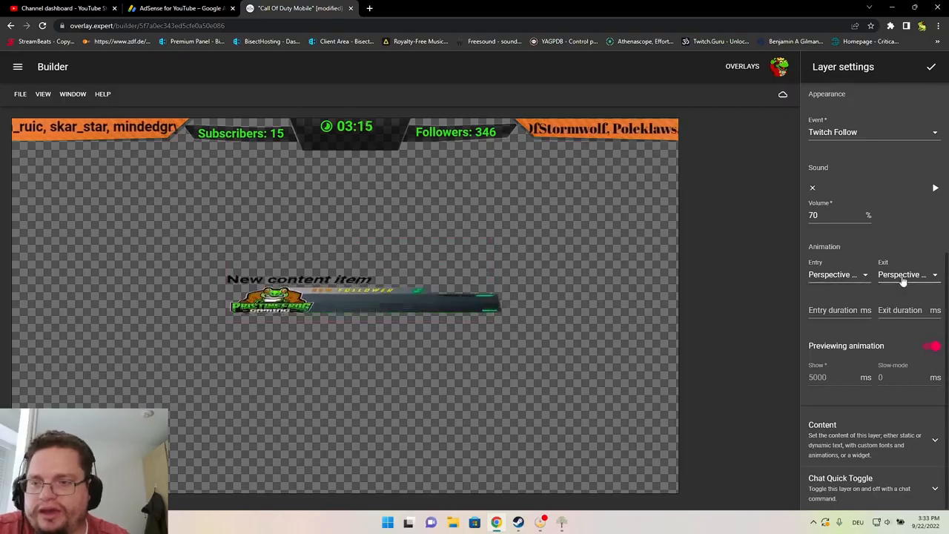
Switch the entry animation to Slide Left Return and the exit to Space Out Up
left_click(854, 276)
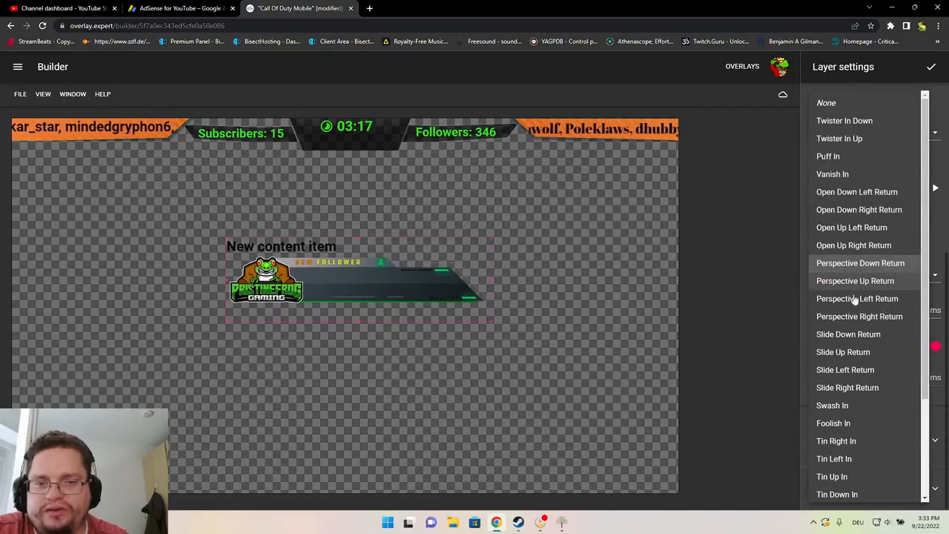
left_click(845, 370)
left_click(900, 281)
scroll(866, 389, "down", 5)
left_click(865, 388)
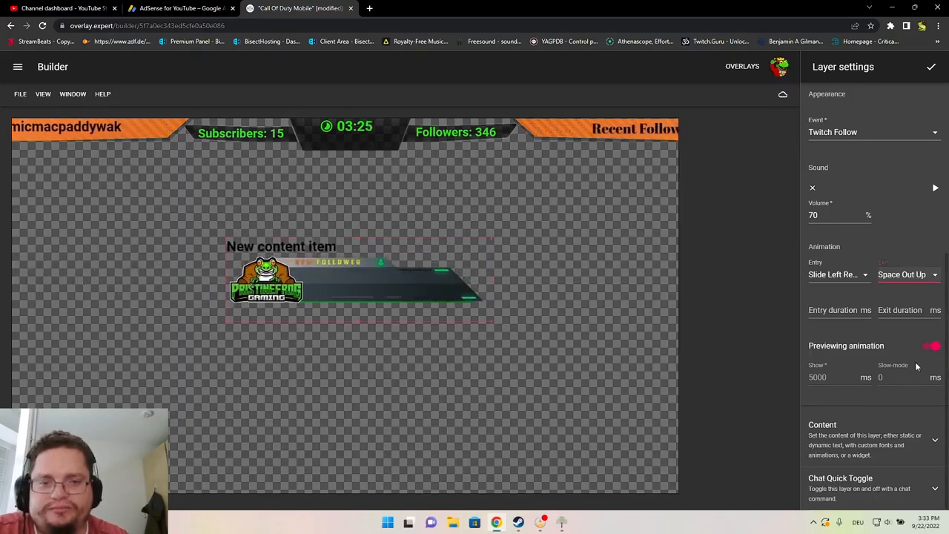
Save the overlay and set slow-mode to 15 ms, previewing the alert animation
left_click(931, 346)
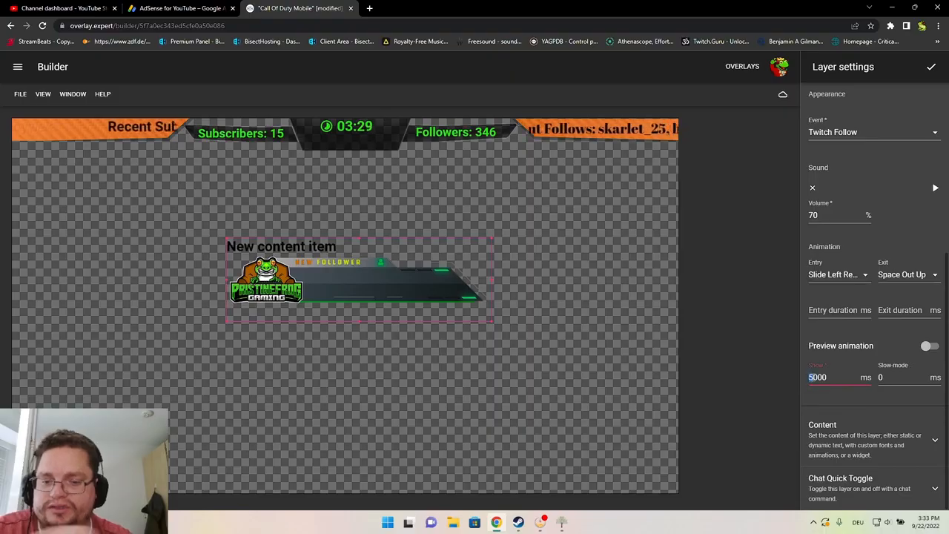
left_click(781, 97)
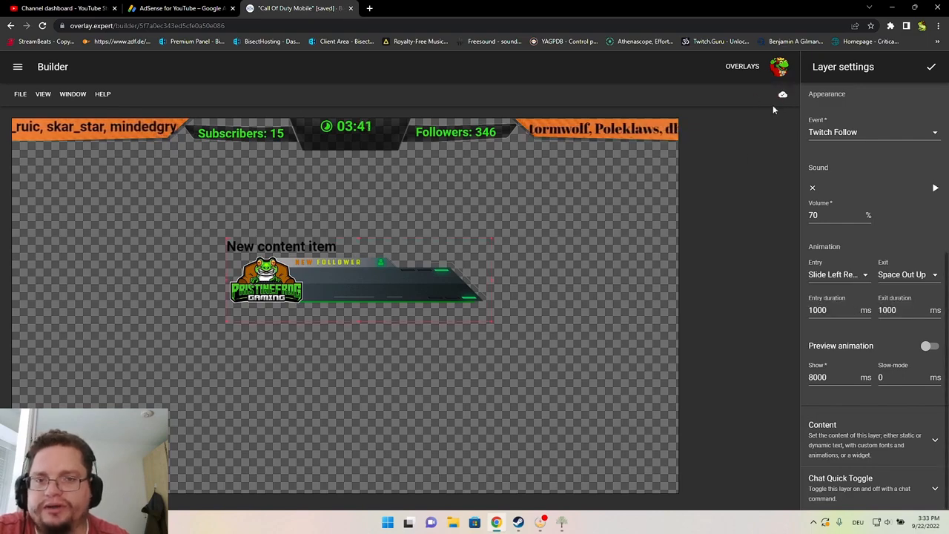
left_click(927, 346)
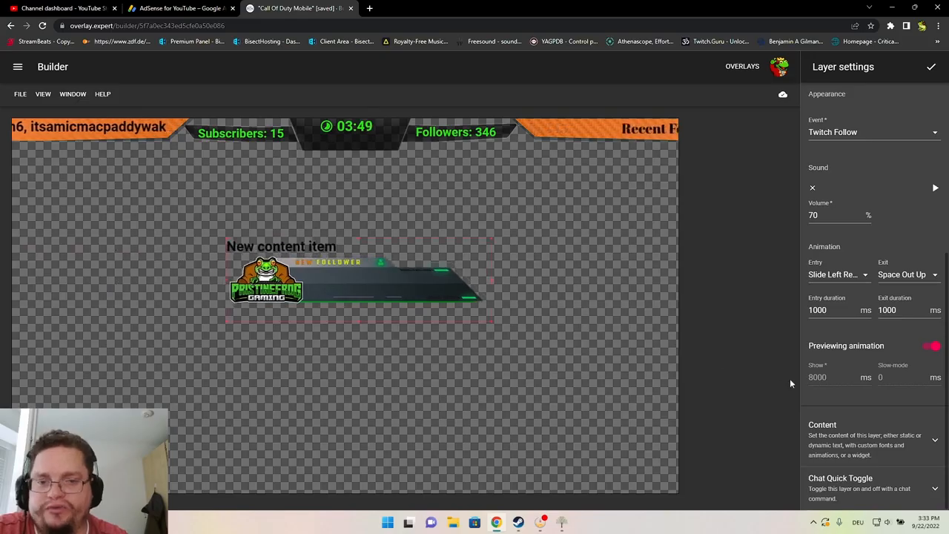
left_click(928, 346)
left_click(880, 377)
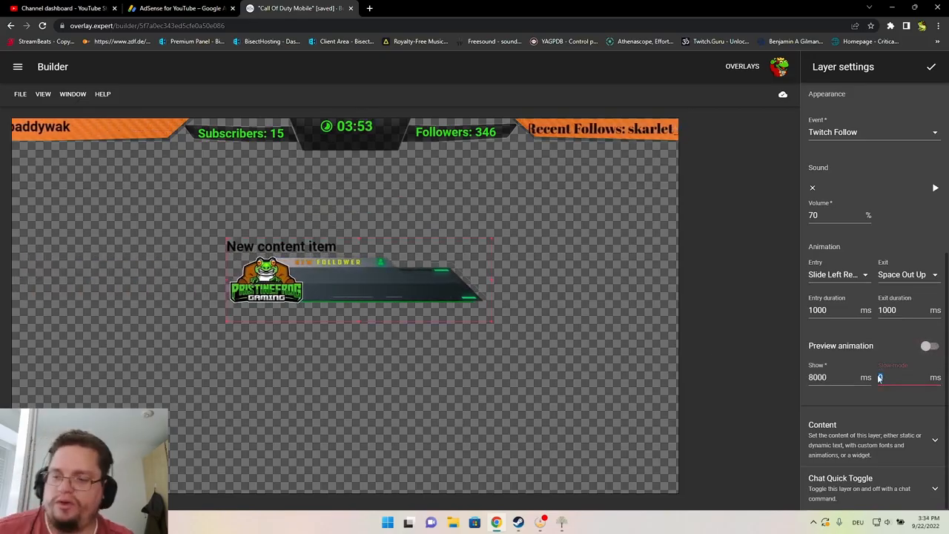
type("15")
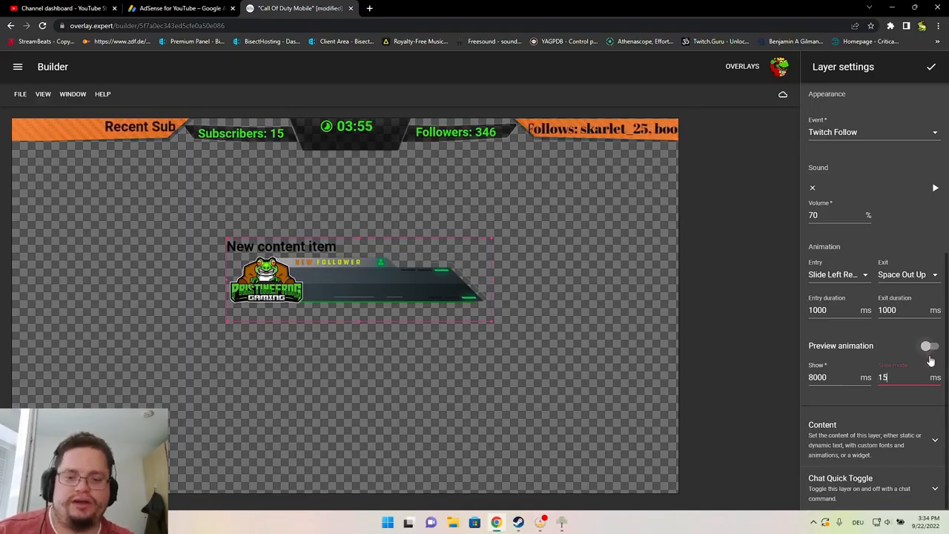
left_click(928, 349)
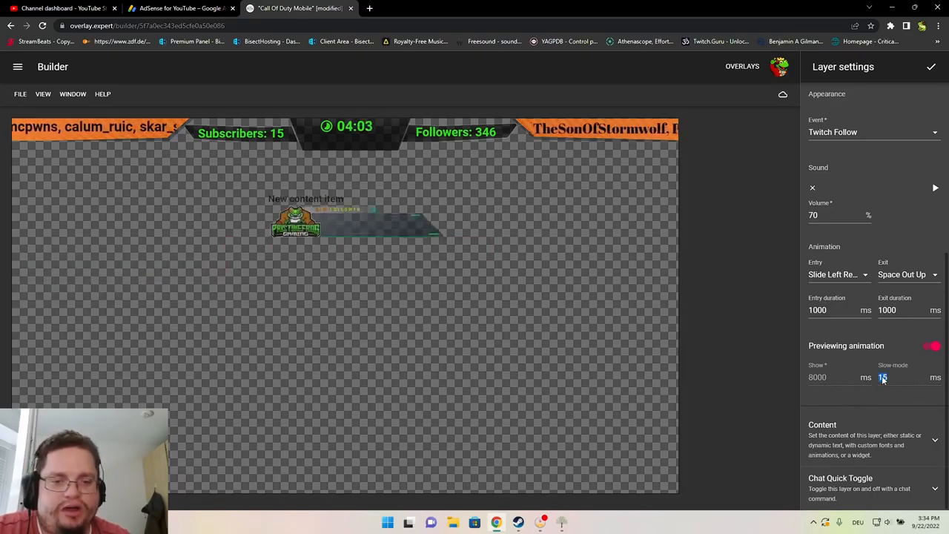
left_click(928, 353)
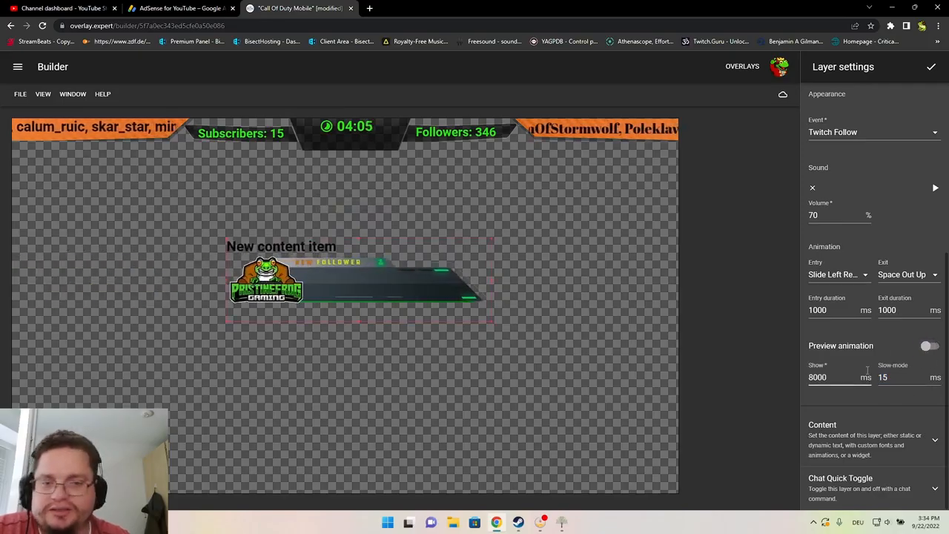
Set the layer's content type to Text (free-form)
left_click(829, 438)
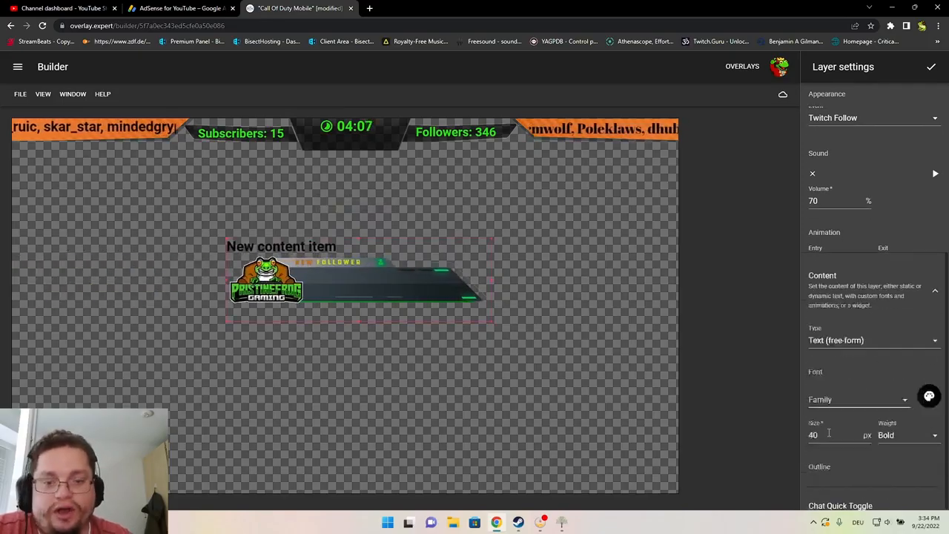
scroll(836, 408, "down", 3)
left_click(884, 165)
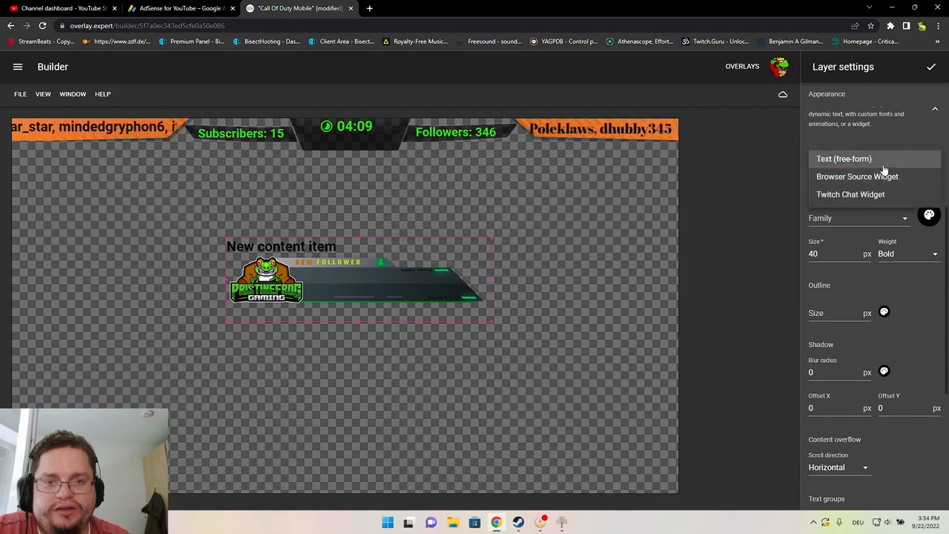
left_click(828, 162)
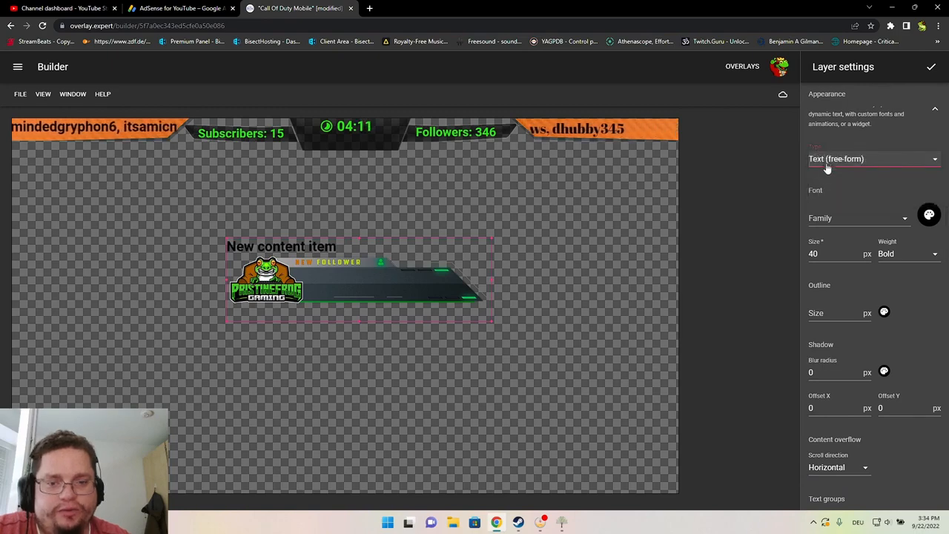
scroll(834, 259, "down", 3)
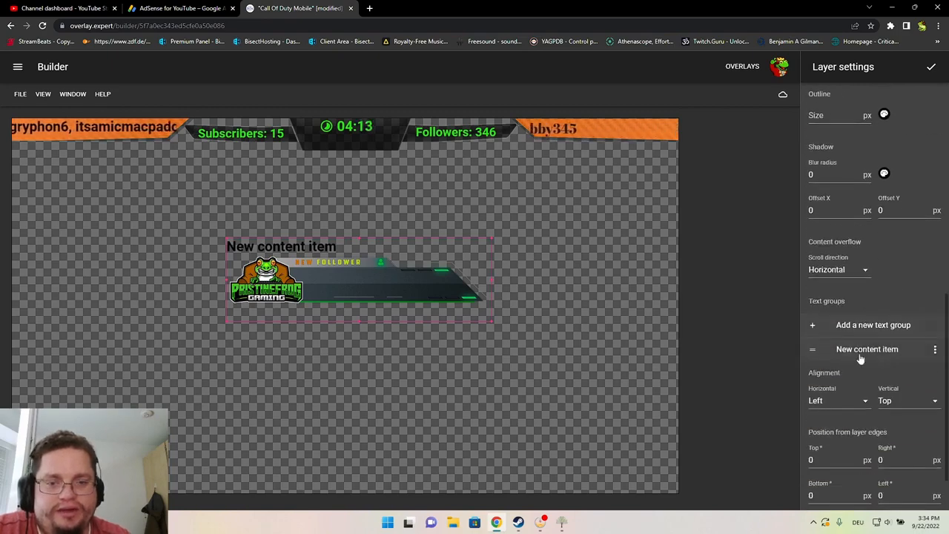
Replace the New content item placeholder text with the dynamic Follow Display Name item
left_click(935, 355)
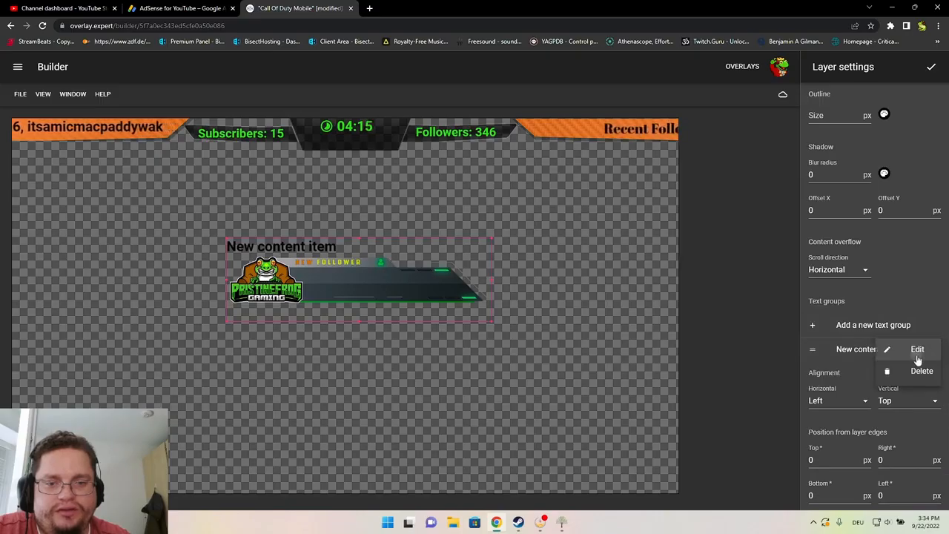
left_click(918, 352)
left_click_drag(890, 124, 805, 126)
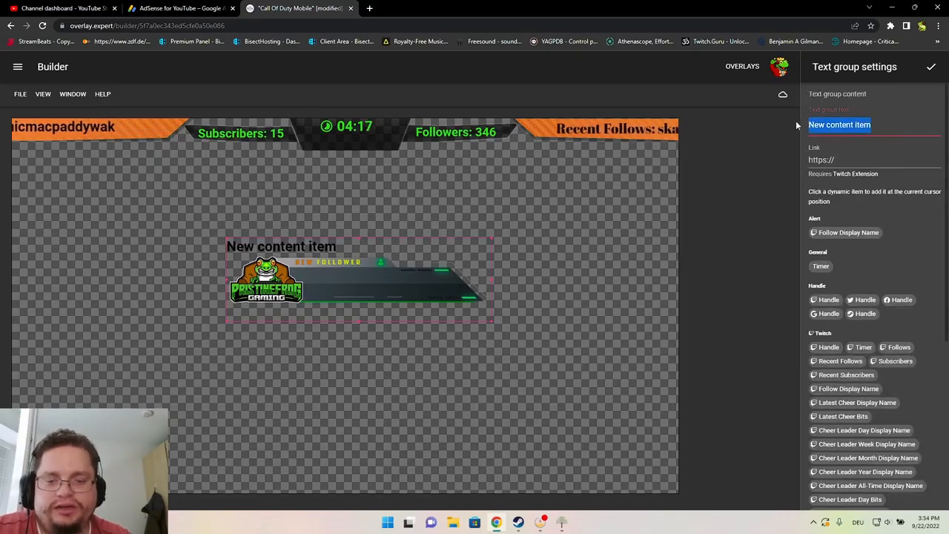
key("BackSpace")
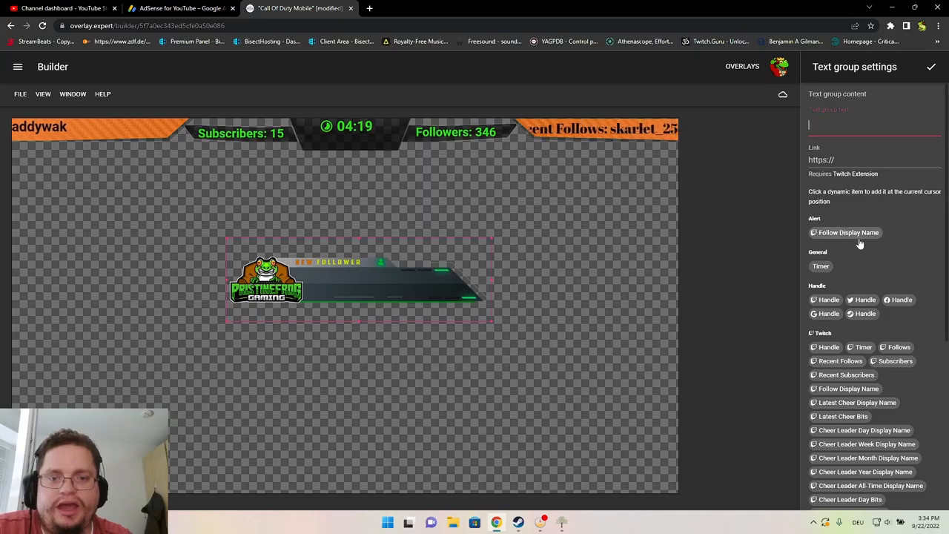
left_click(858, 233)
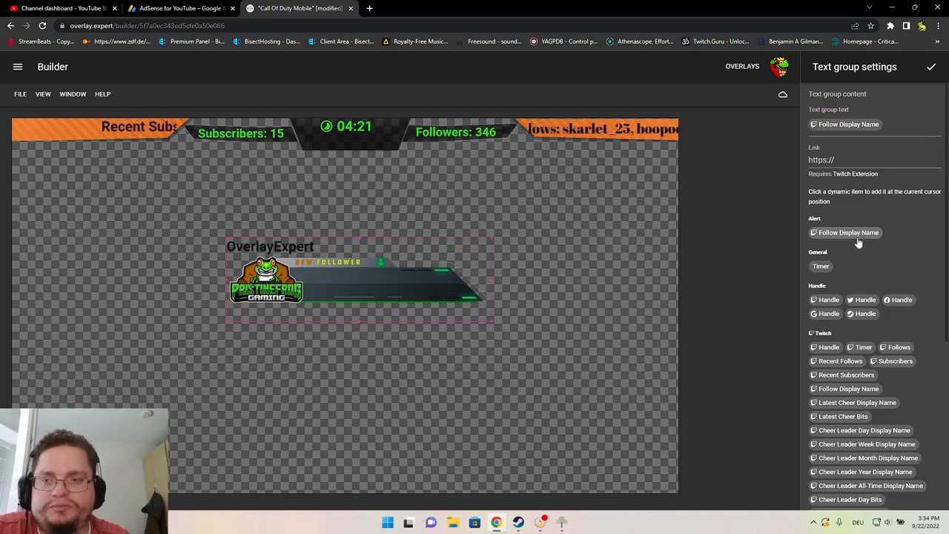
left_click(931, 71)
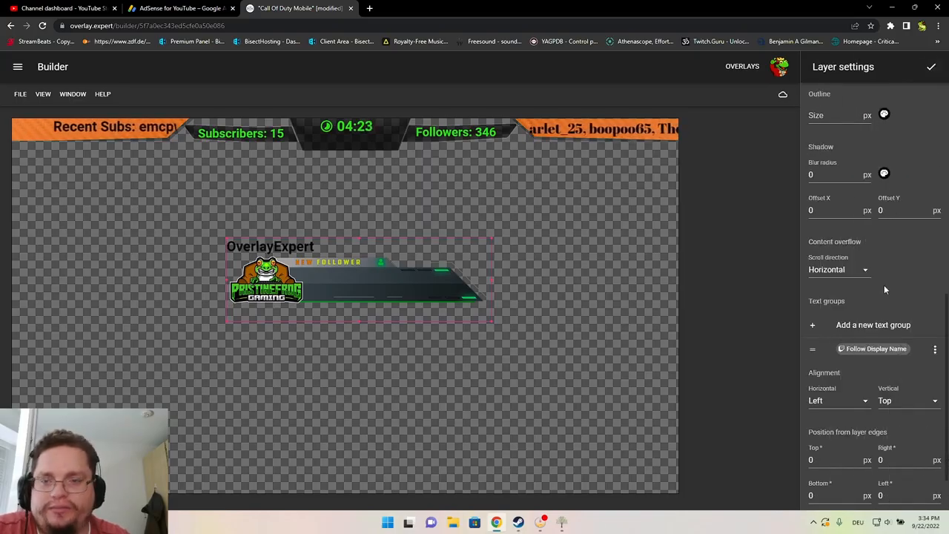
scroll(901, 335, "down", 1)
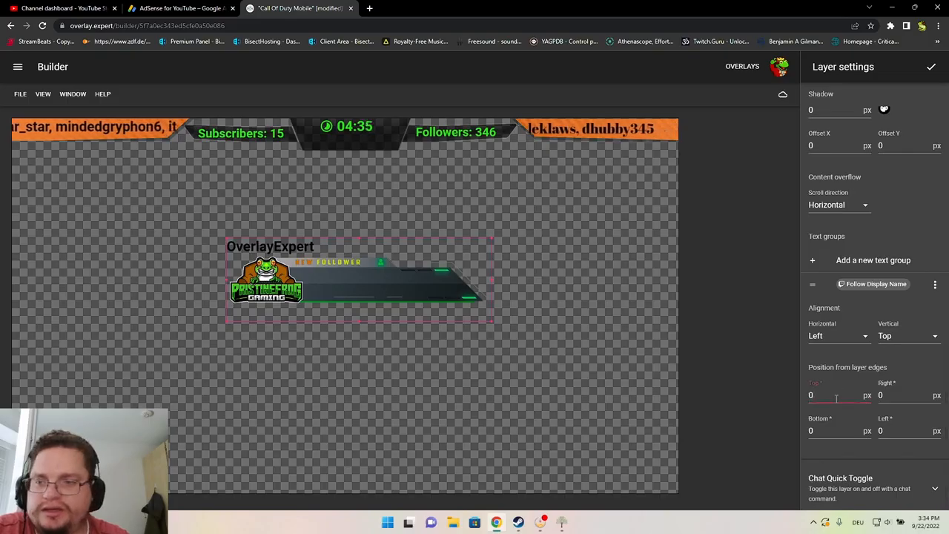
Offset the name text group 125 px from the top and 275 px from the left
key("BackSpace")
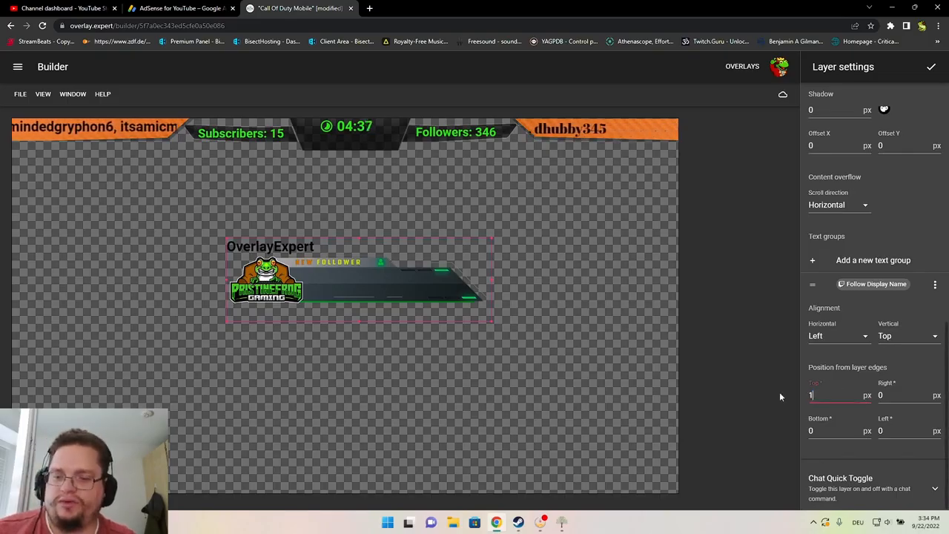
type("10")
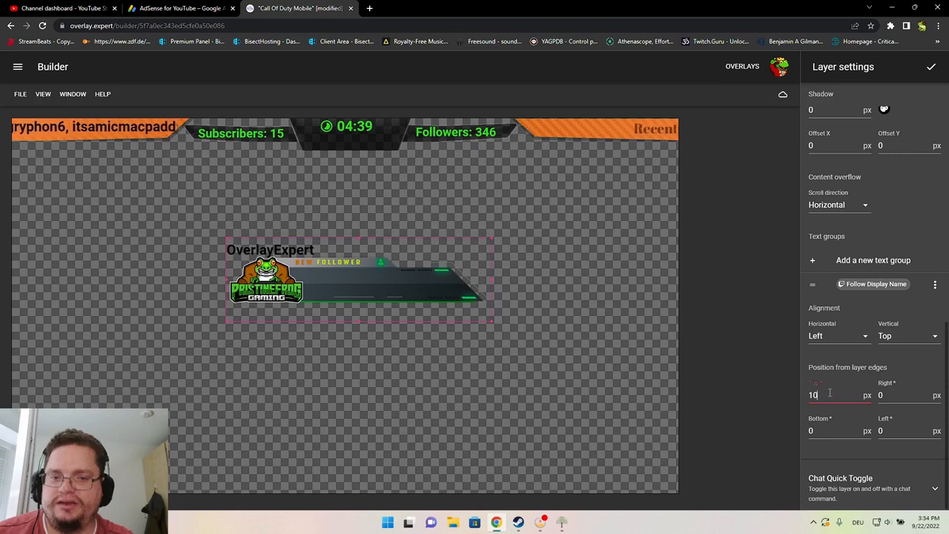
type("50")
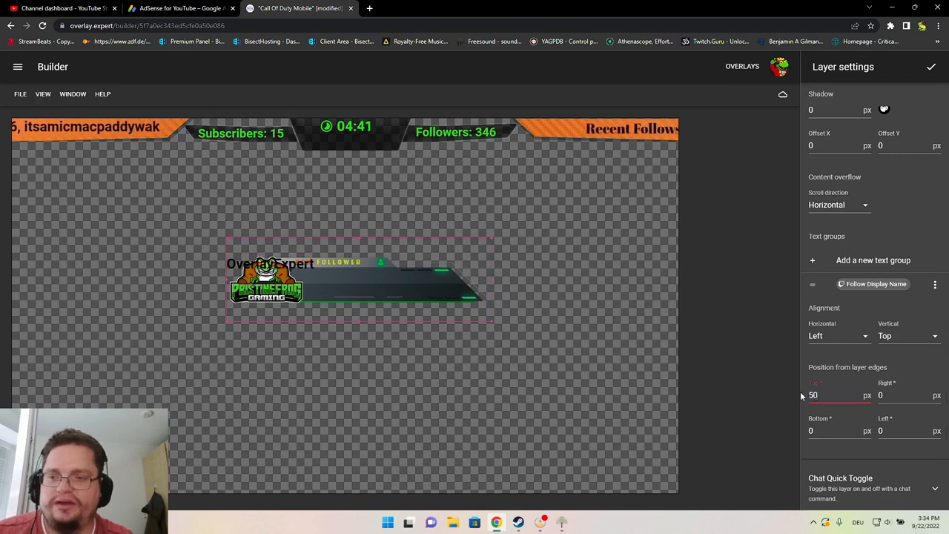
type("80")
left_click_drag(824, 395, 801, 395)
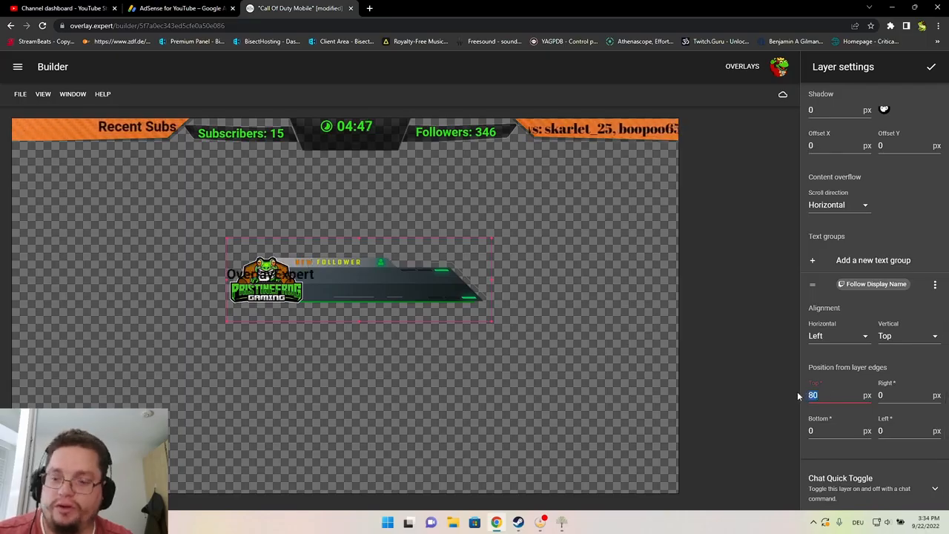
type("100")
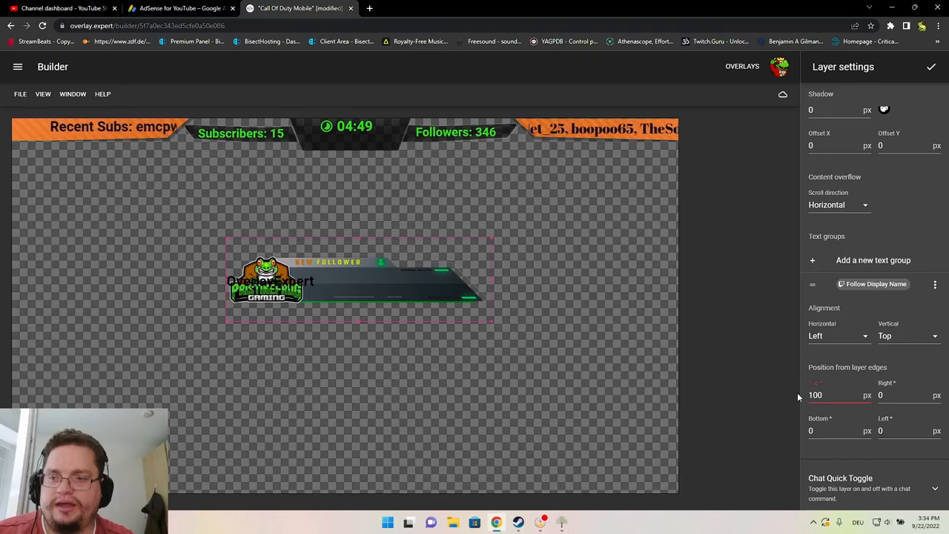
left_click(890, 395)
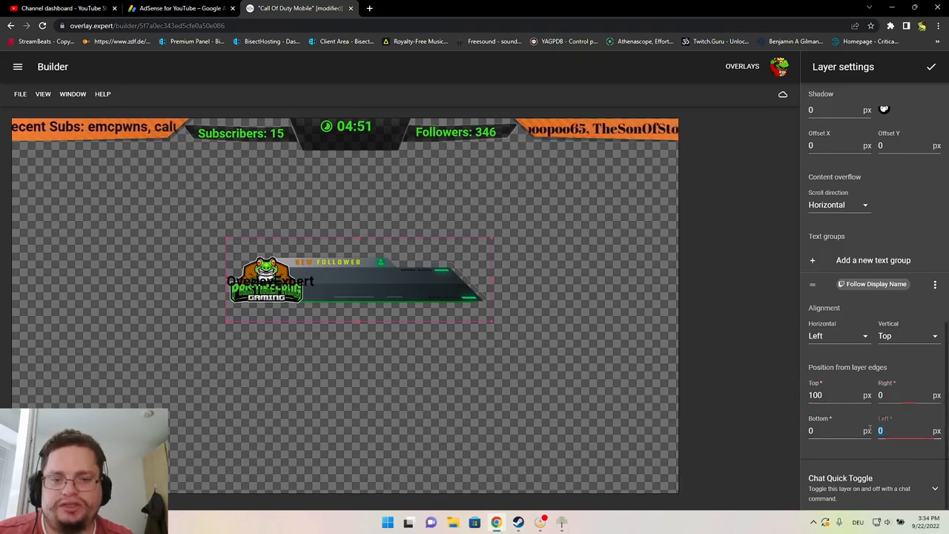
type("200")
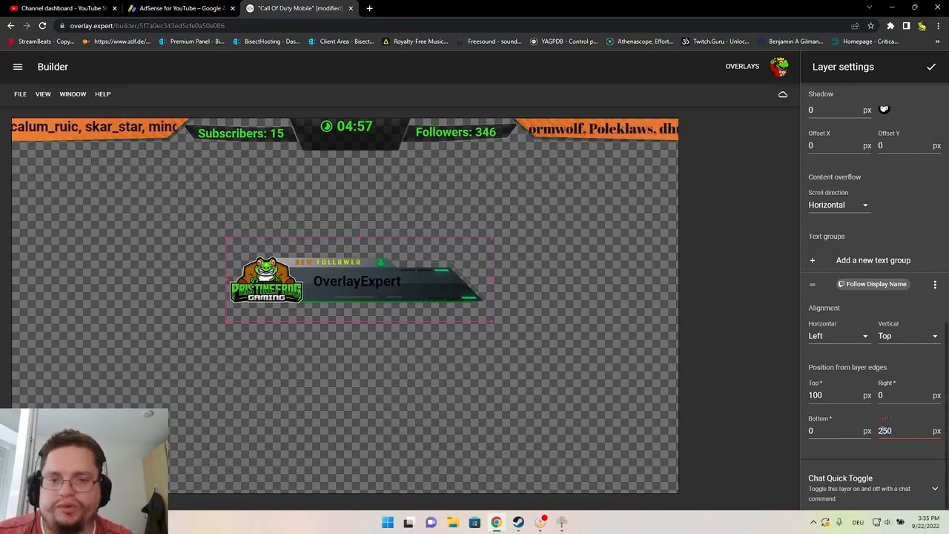
double_click(816, 395)
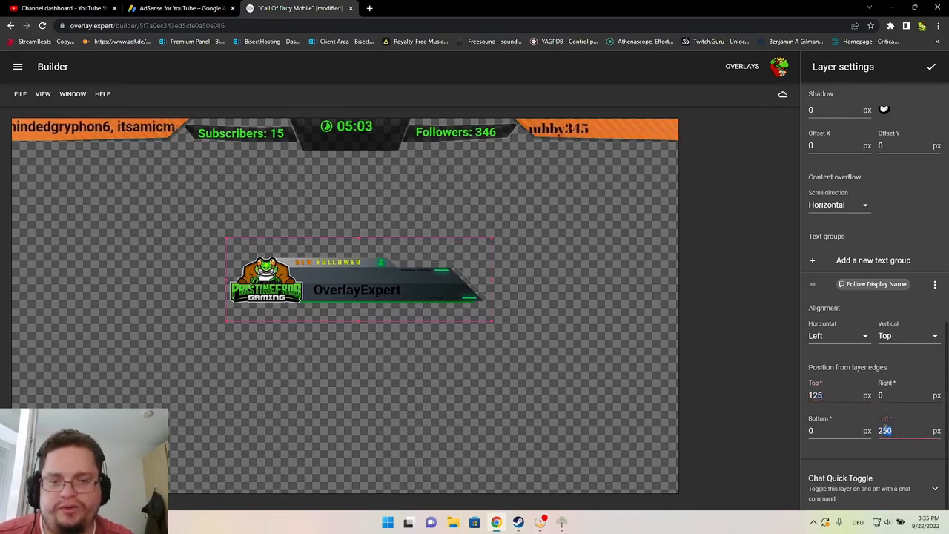
type("275")
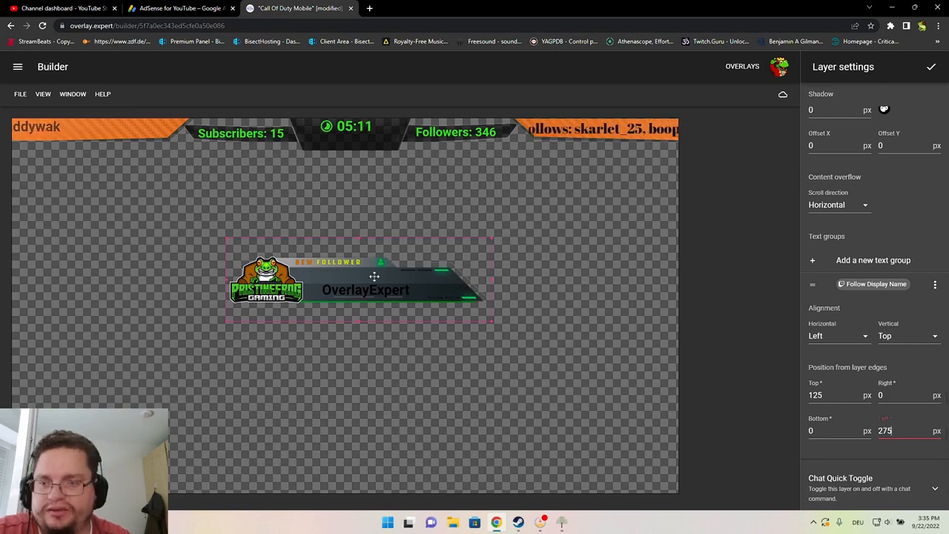
Set the follower name's font colour to bright green and finish editing the layer
scroll(844, 363, "up", 4)
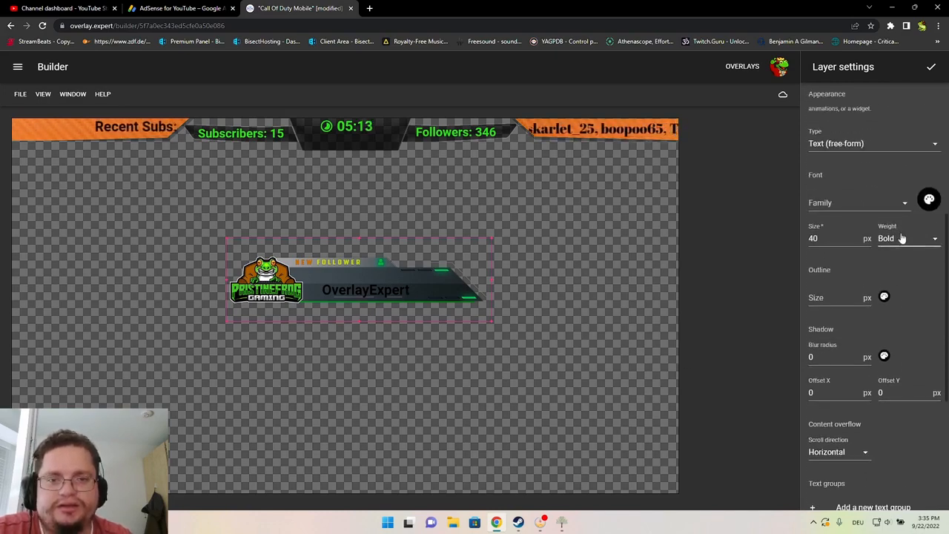
left_click(929, 201)
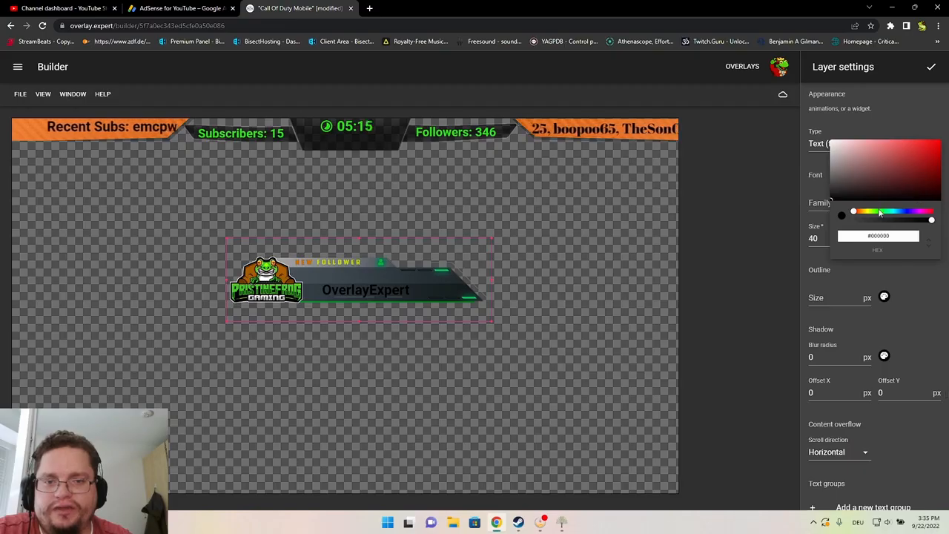
left_click(879, 212)
left_click_drag(932, 156, 939, 148)
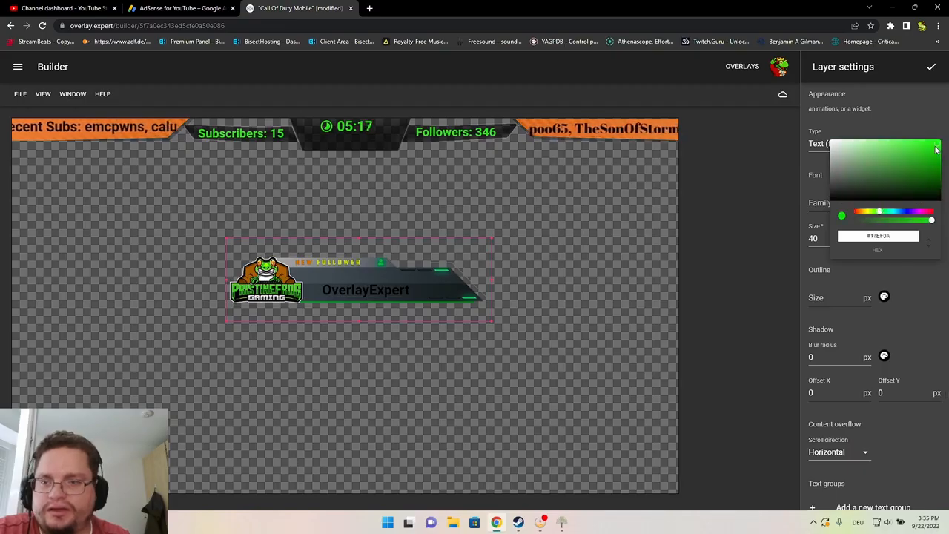
left_click(929, 290)
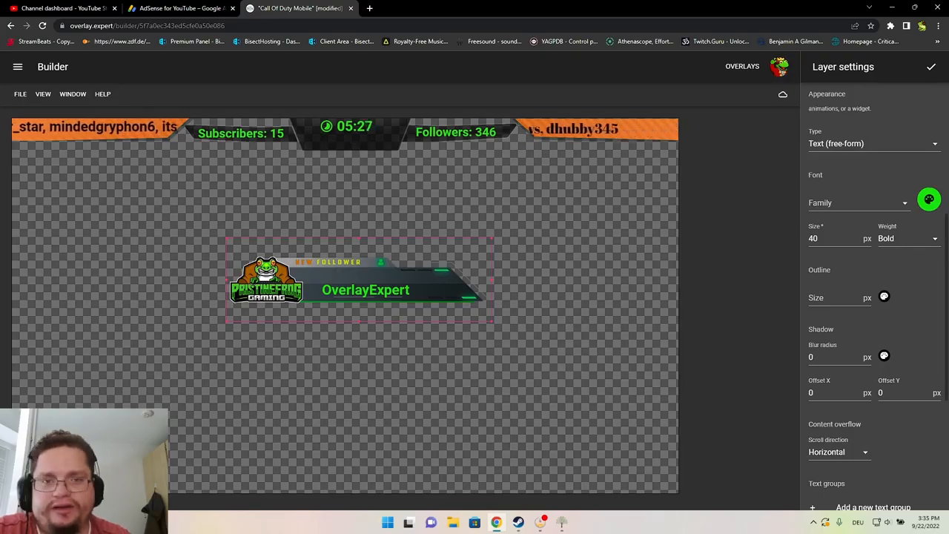
left_click(930, 69)
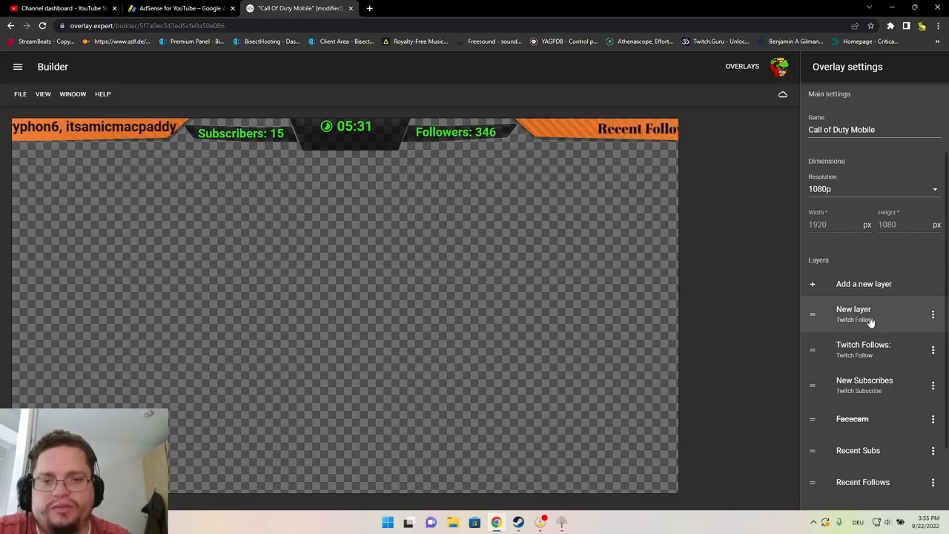
Save the overlay with the new green-named follow alert layer
left_click(783, 96)
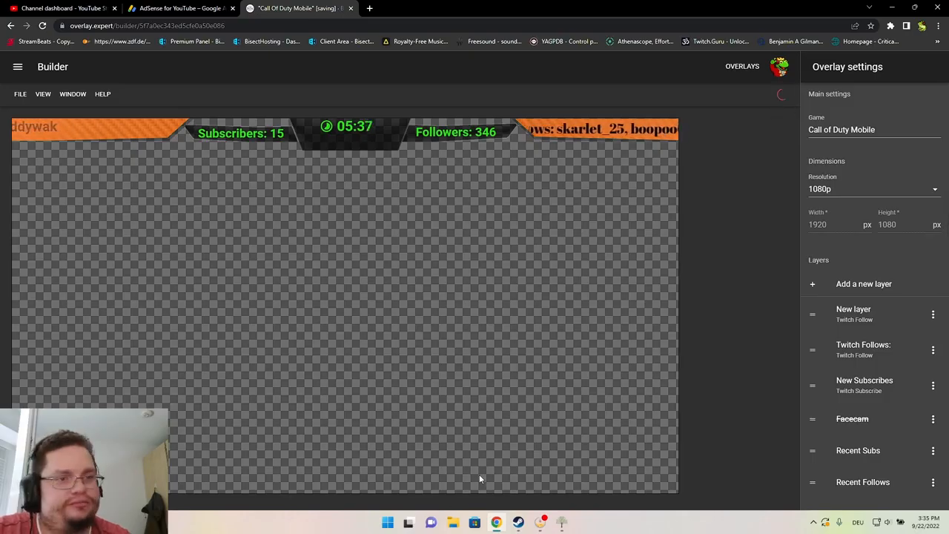
left_click(73, 95)
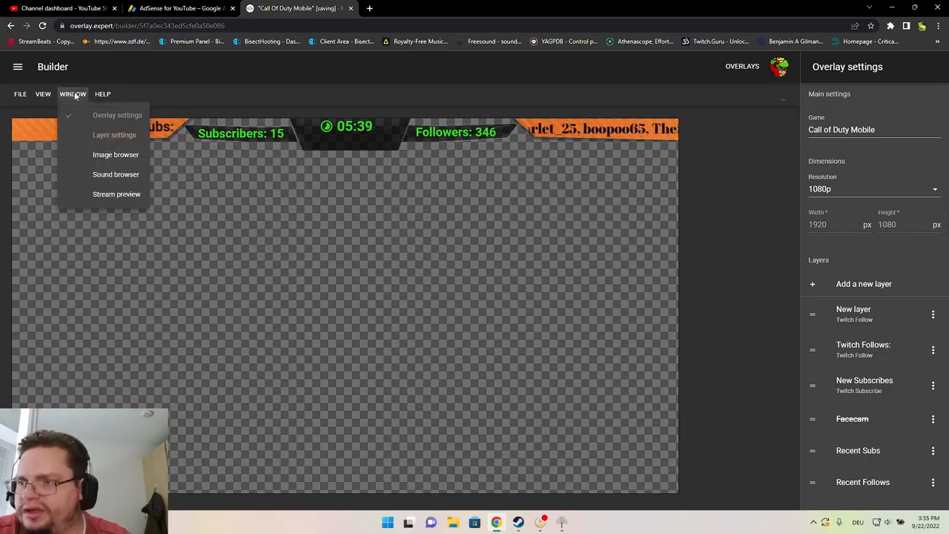
Open the Stream preview and play a past broadcast behind the overlay
left_click(104, 198)
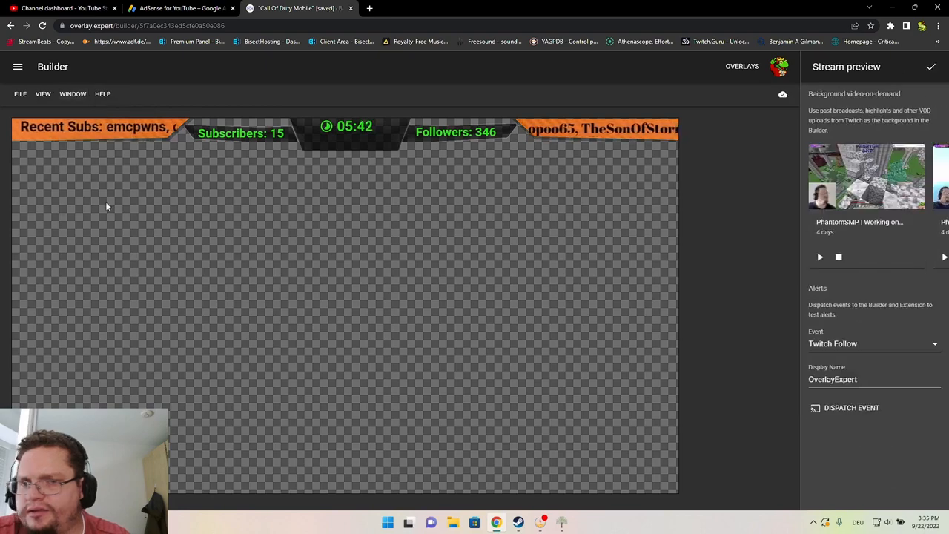
left_click(820, 256)
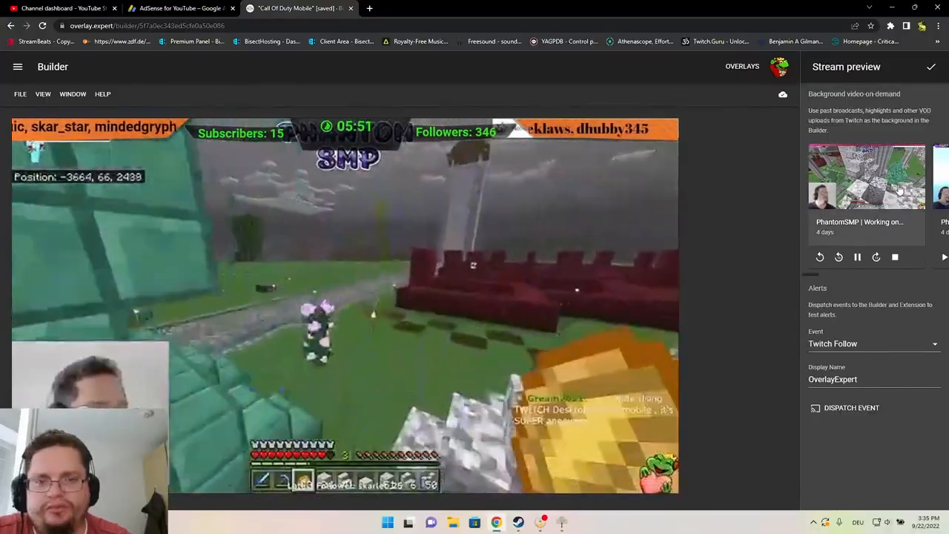
scroll(889, 197, "right", 2)
scroll(890, 196, "right", 3)
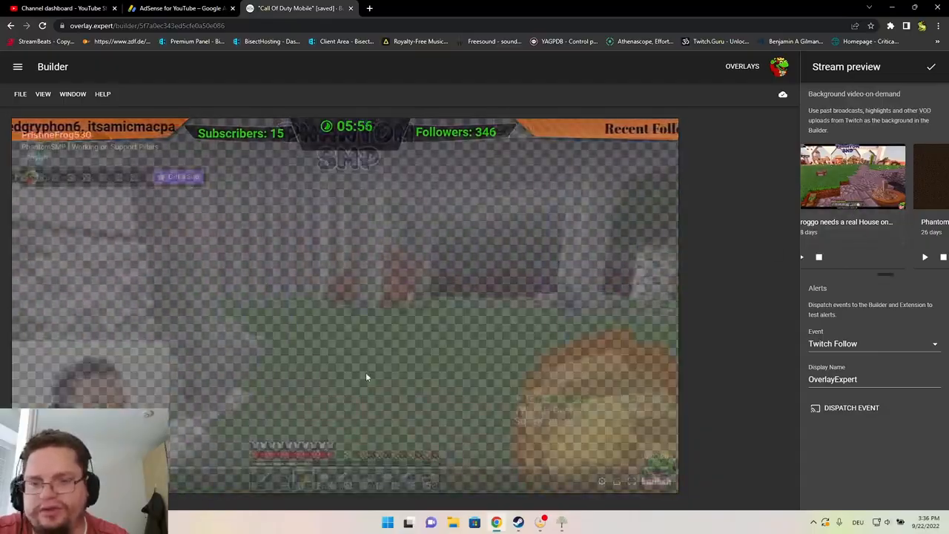
right_click(502, 343)
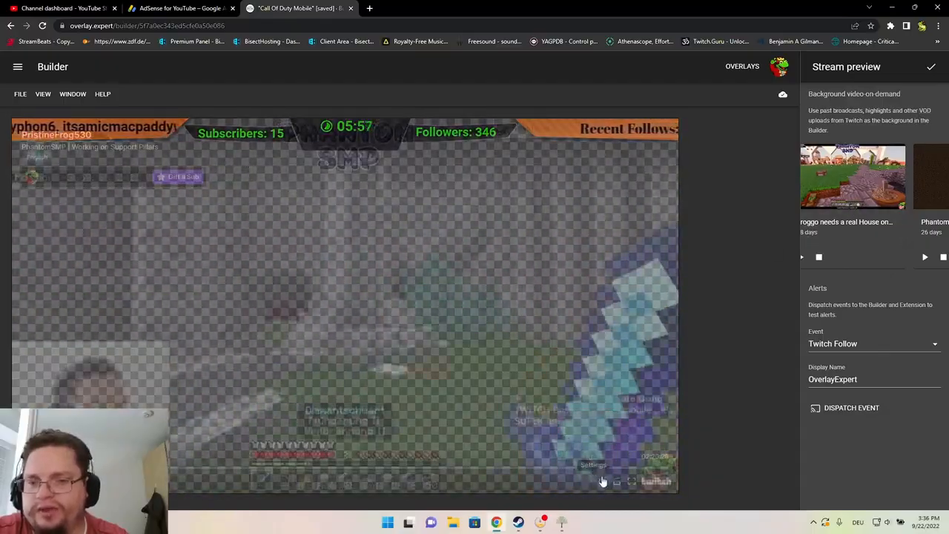
left_click(589, 370)
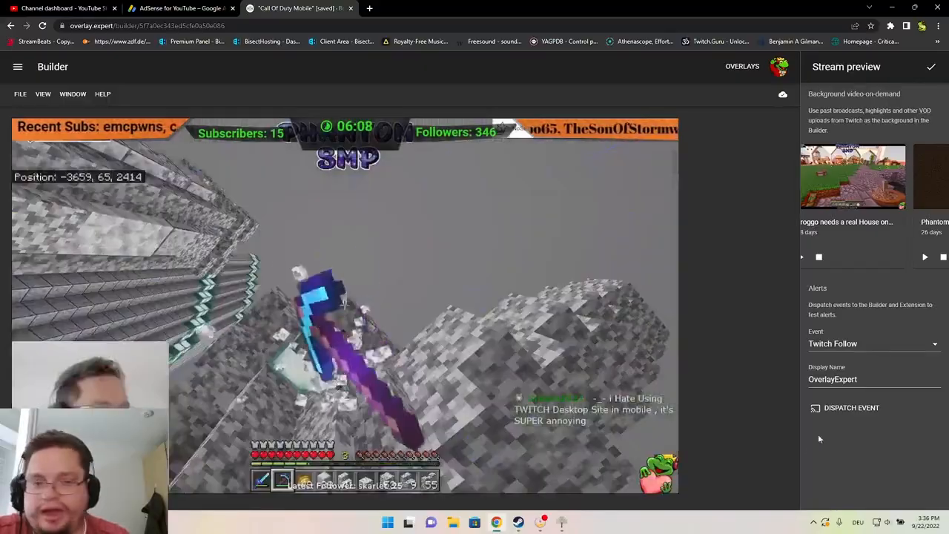
Dispatch two test Twitch Follow events, then clear the background video
left_click(851, 408)
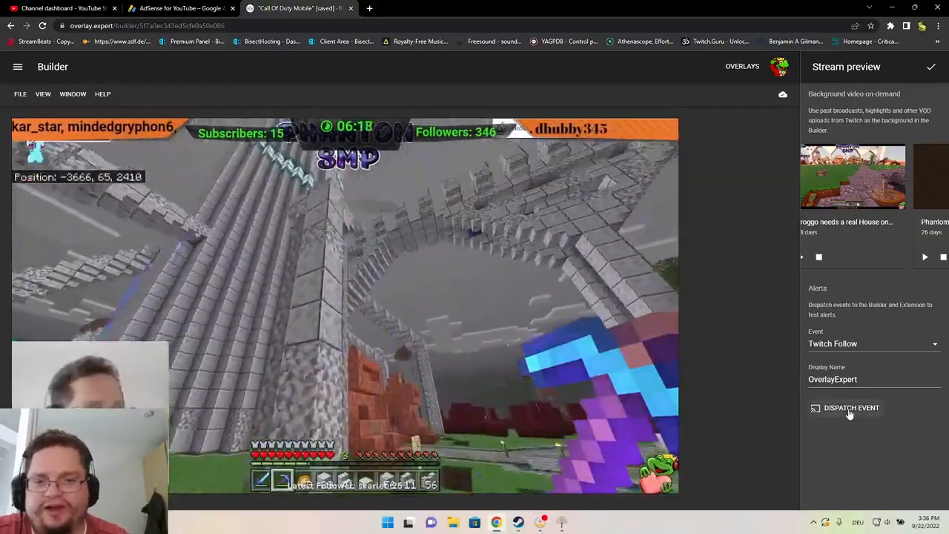
left_click(849, 410)
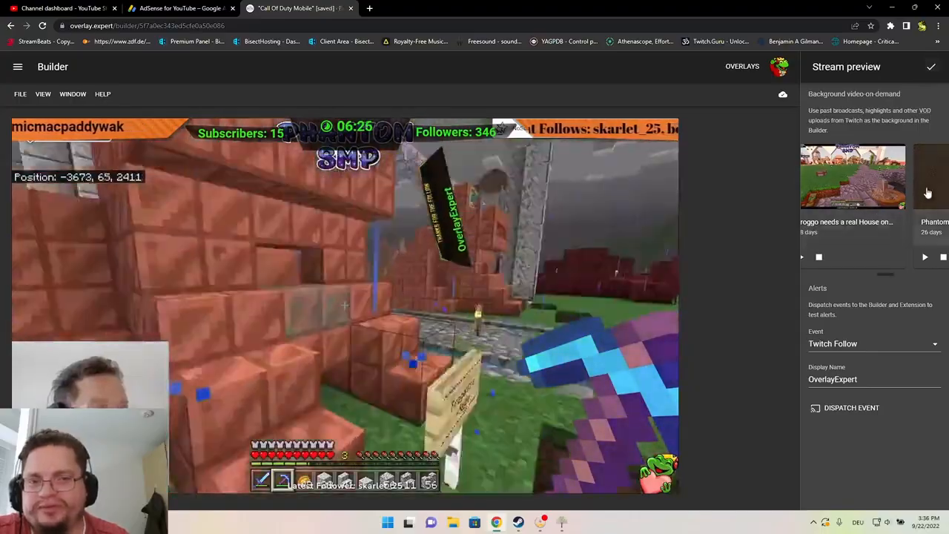
left_click(927, 192)
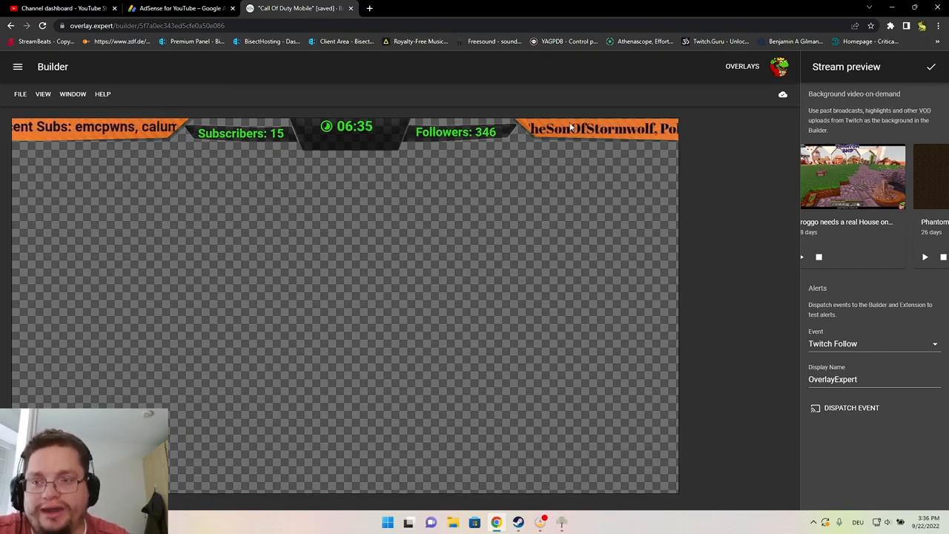
Close the stream preview and load the channel's public overlay.expert/w/ page
left_click(930, 69)
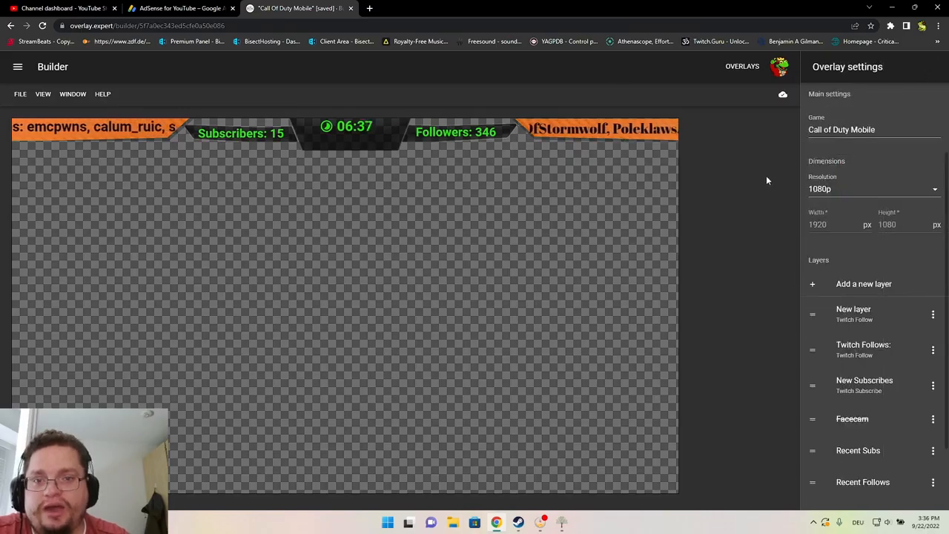
left_click(359, 25)
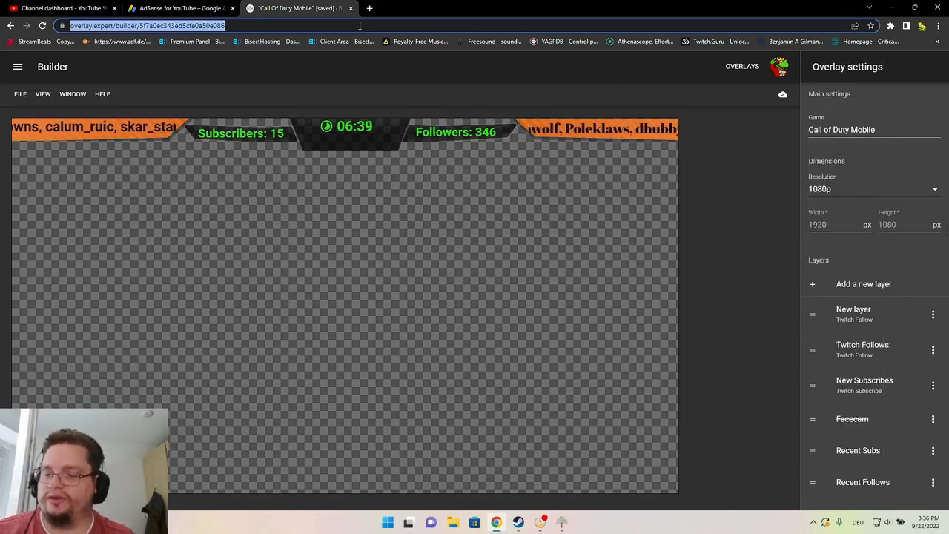
type("overlay.expert/w/Pristinefrog530")
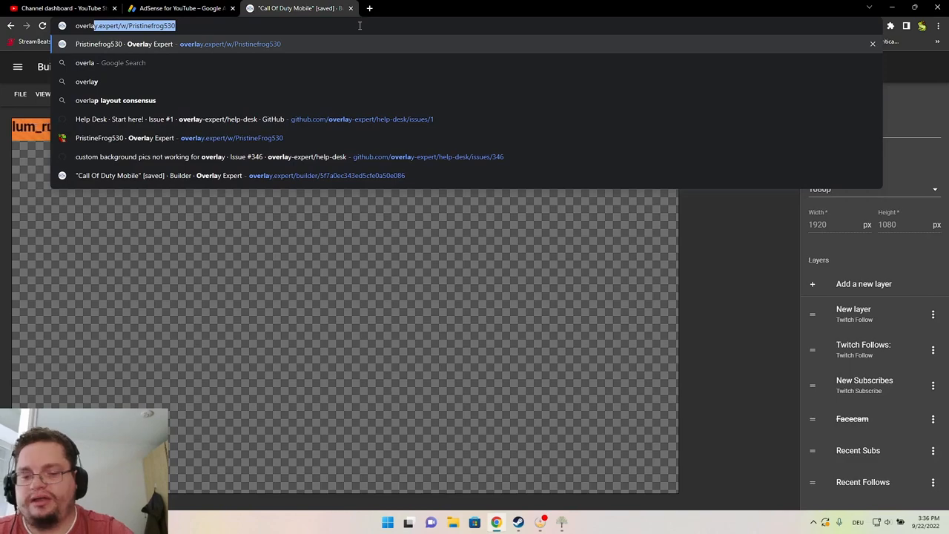
key("Return")
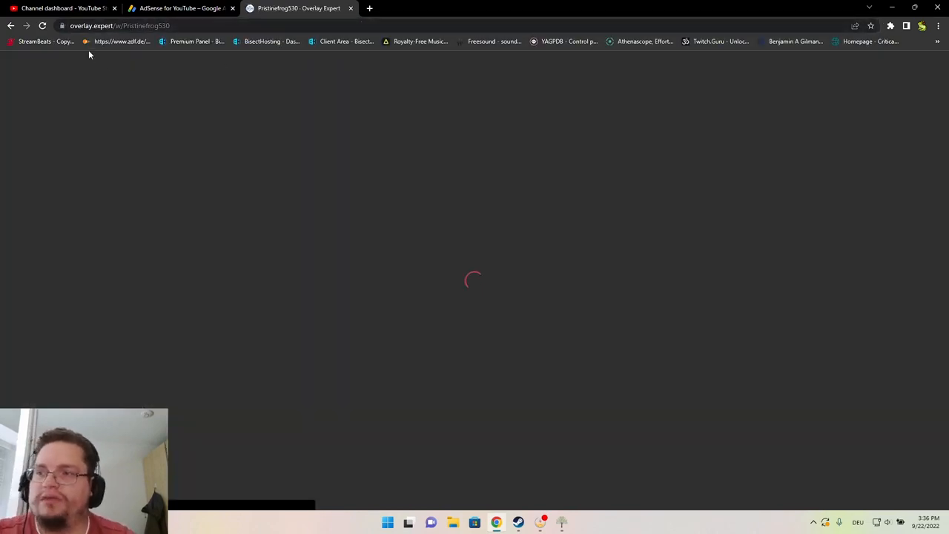
double_click(125, 25)
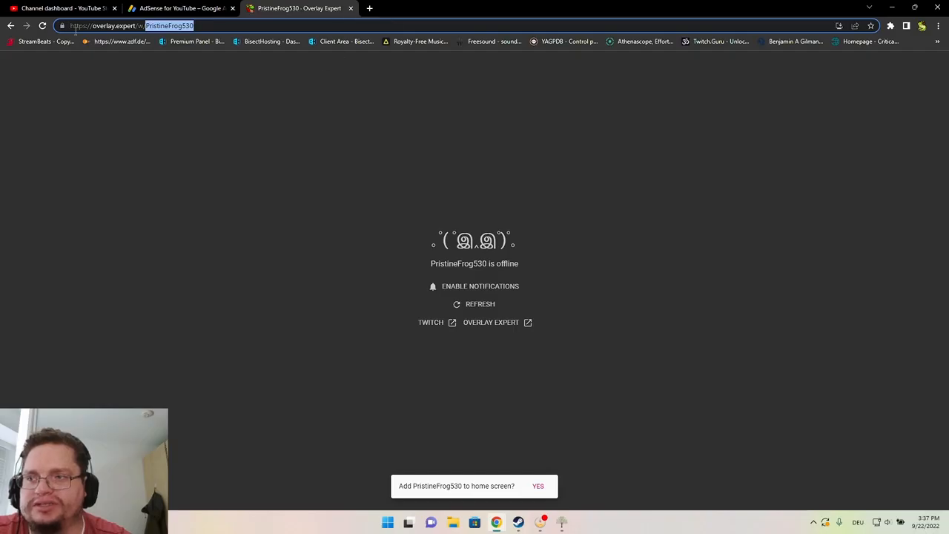
Return to the builder and continue editing with the recovered unsaved overlay changes
left_click(10, 26)
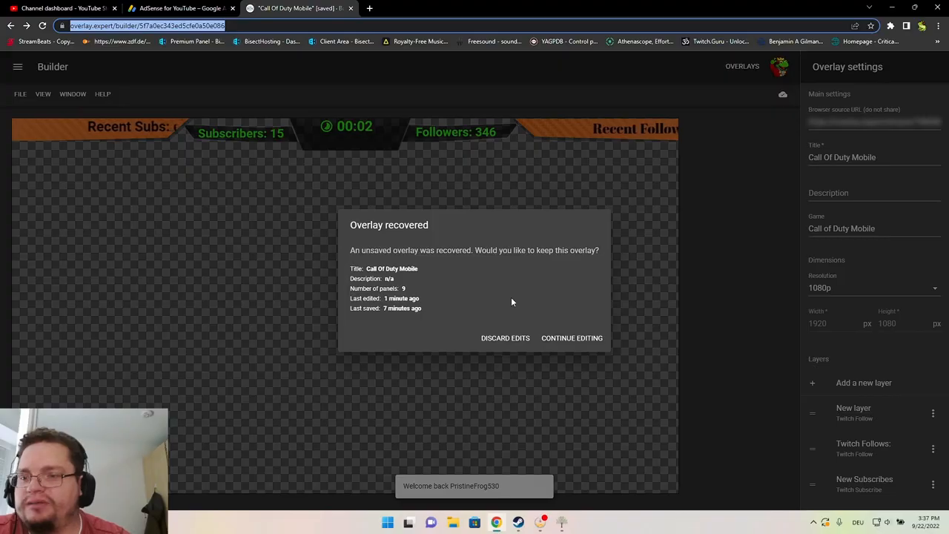
left_click(545, 345)
left_click(580, 321)
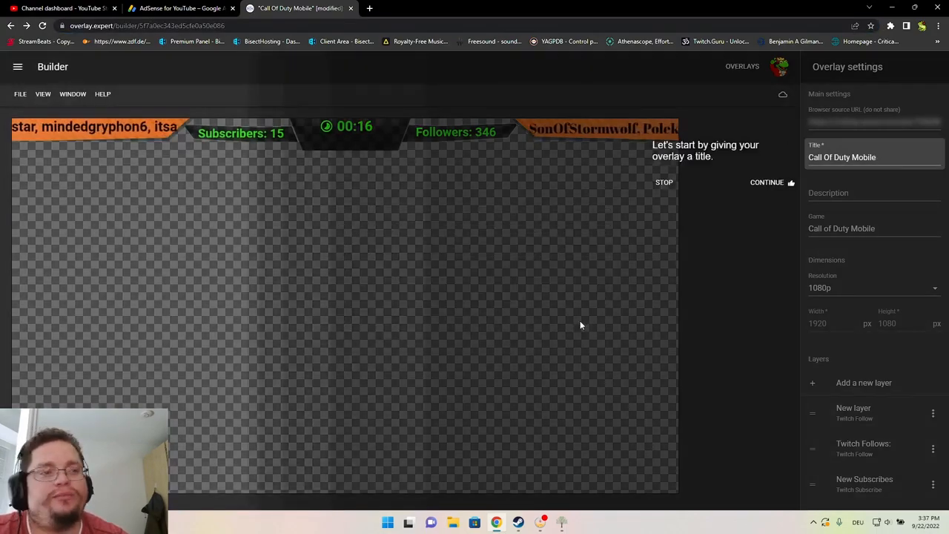